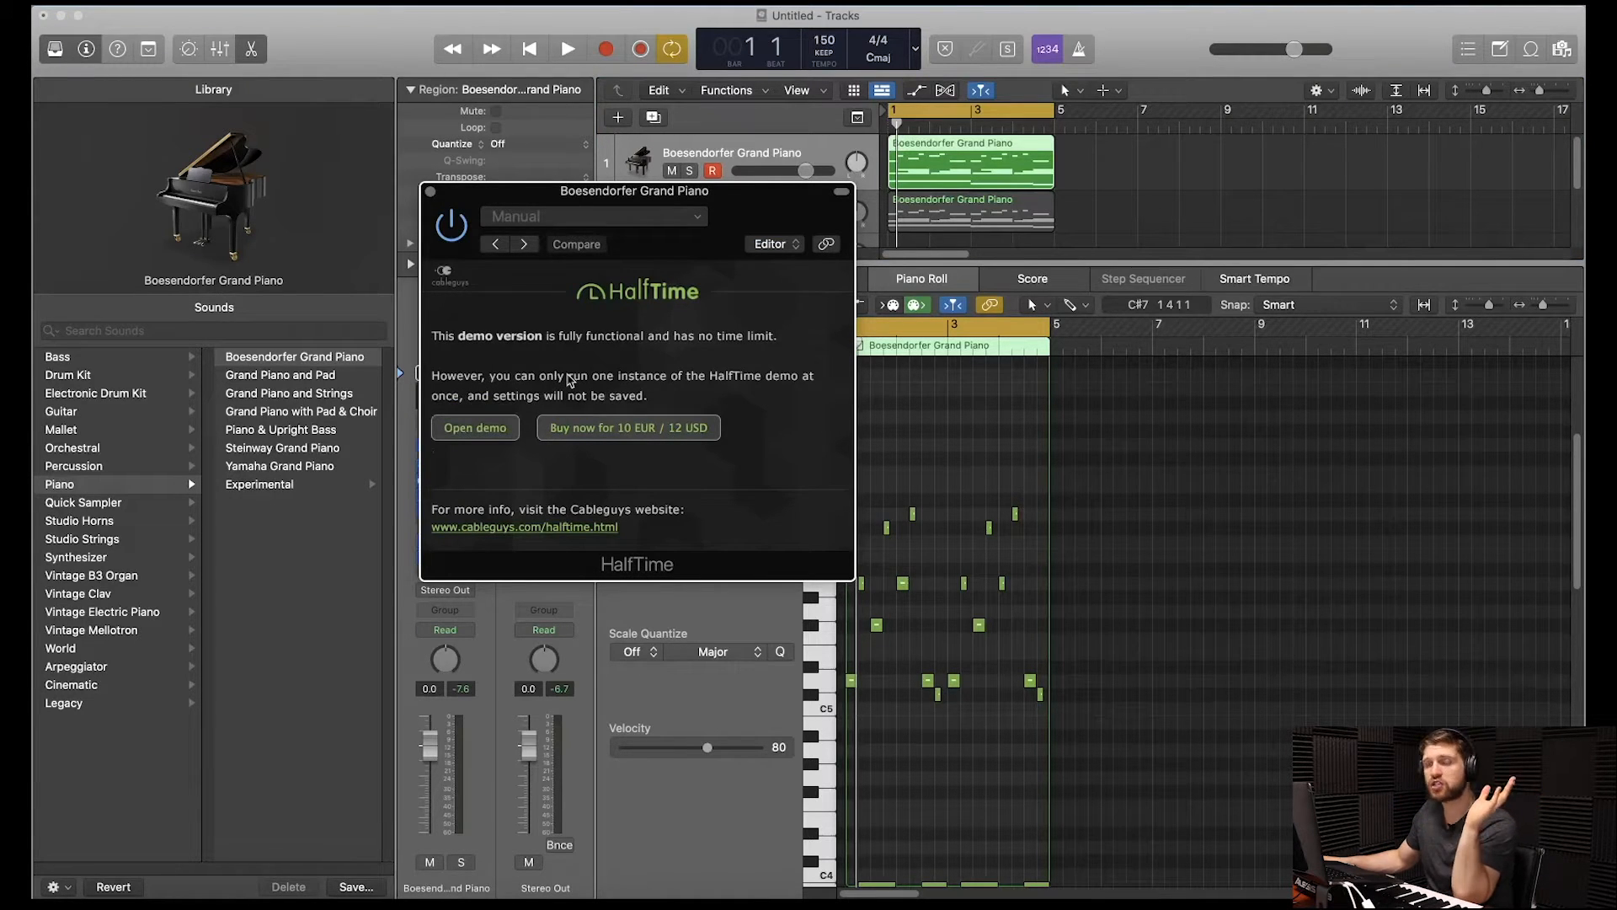
Review the Alchemy and Channel EQ settings on the Gentle Sine Bells track and play back the piano with the bells
{"action": "left_click", "coordinate": [430, 191]}
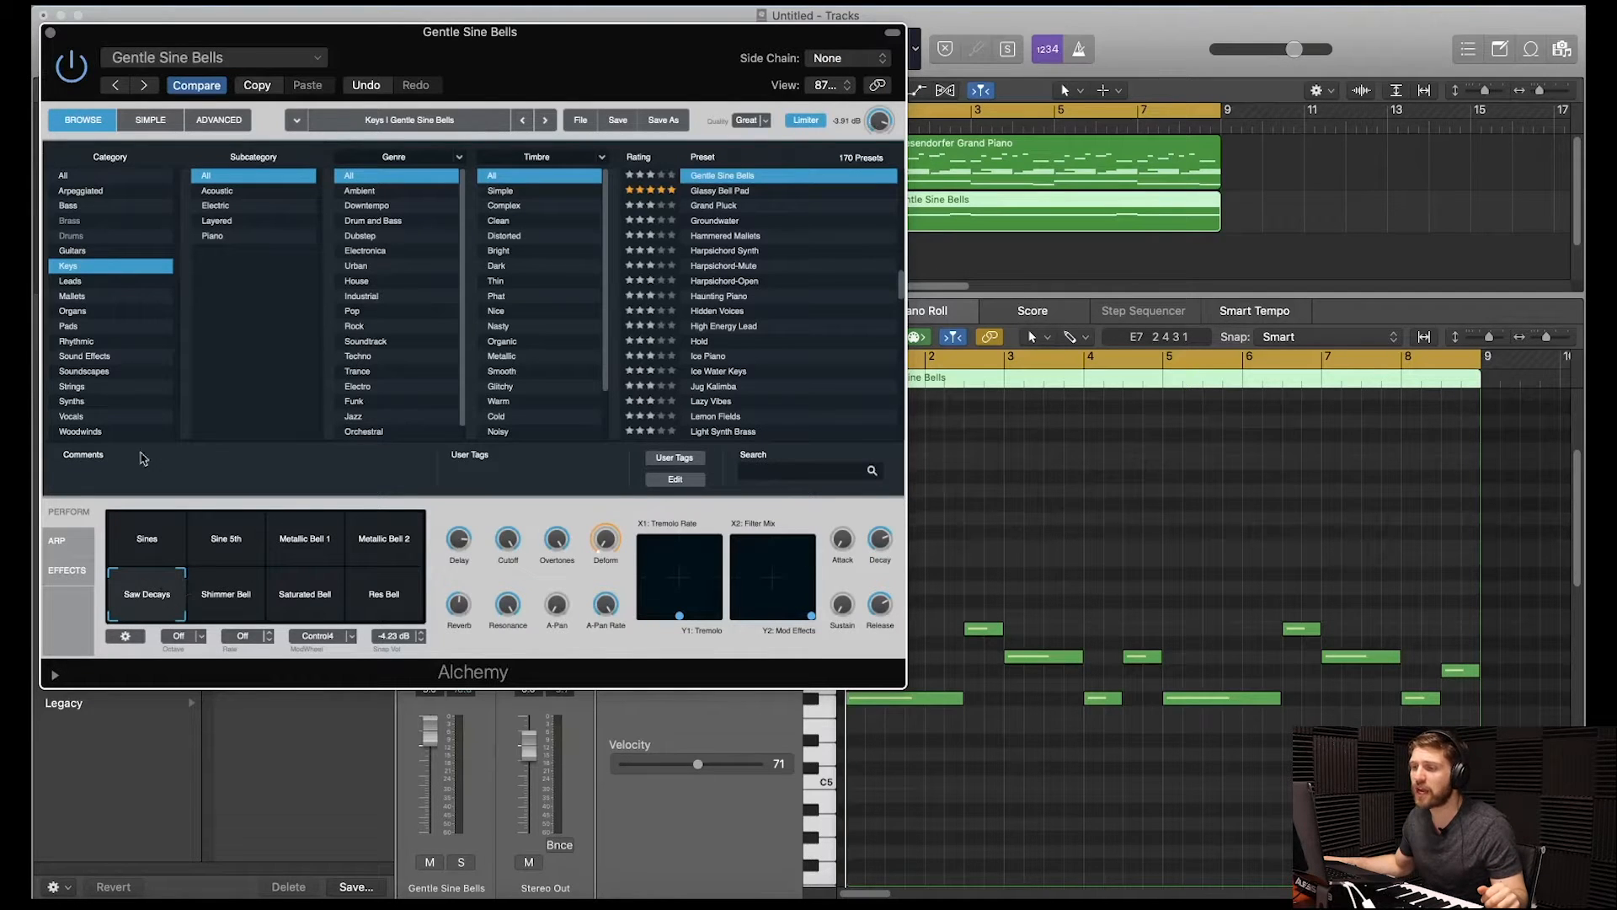
{"action": "left_click", "coordinate": [50, 34]}
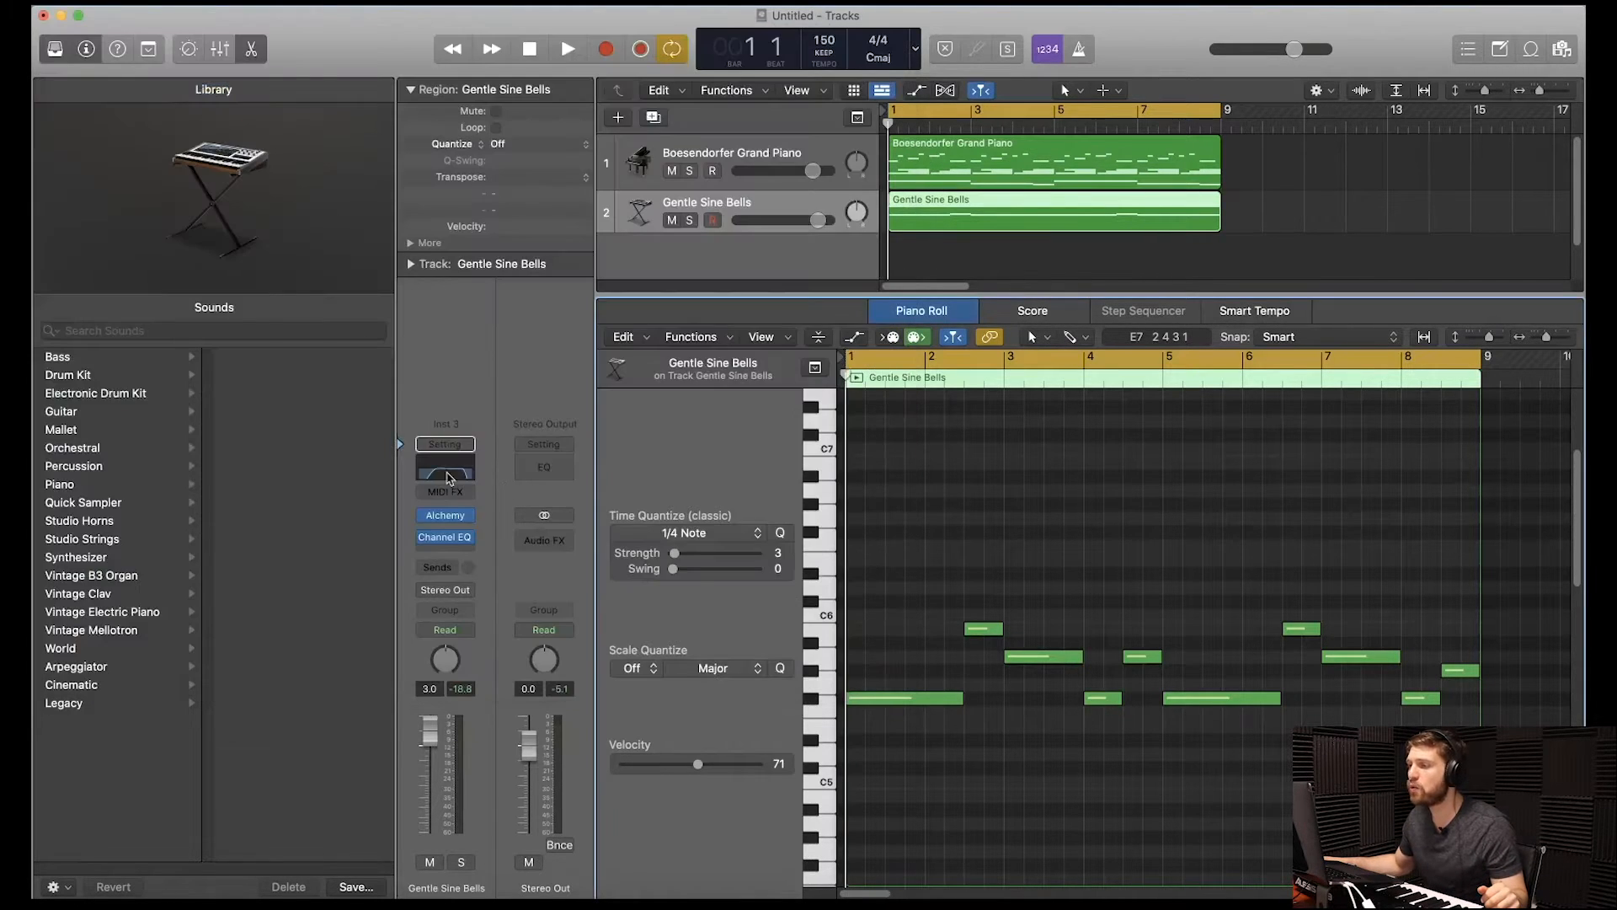
{"action": "left_click", "coordinate": [450, 478]}
{"action": "key", "text": "super+w"}
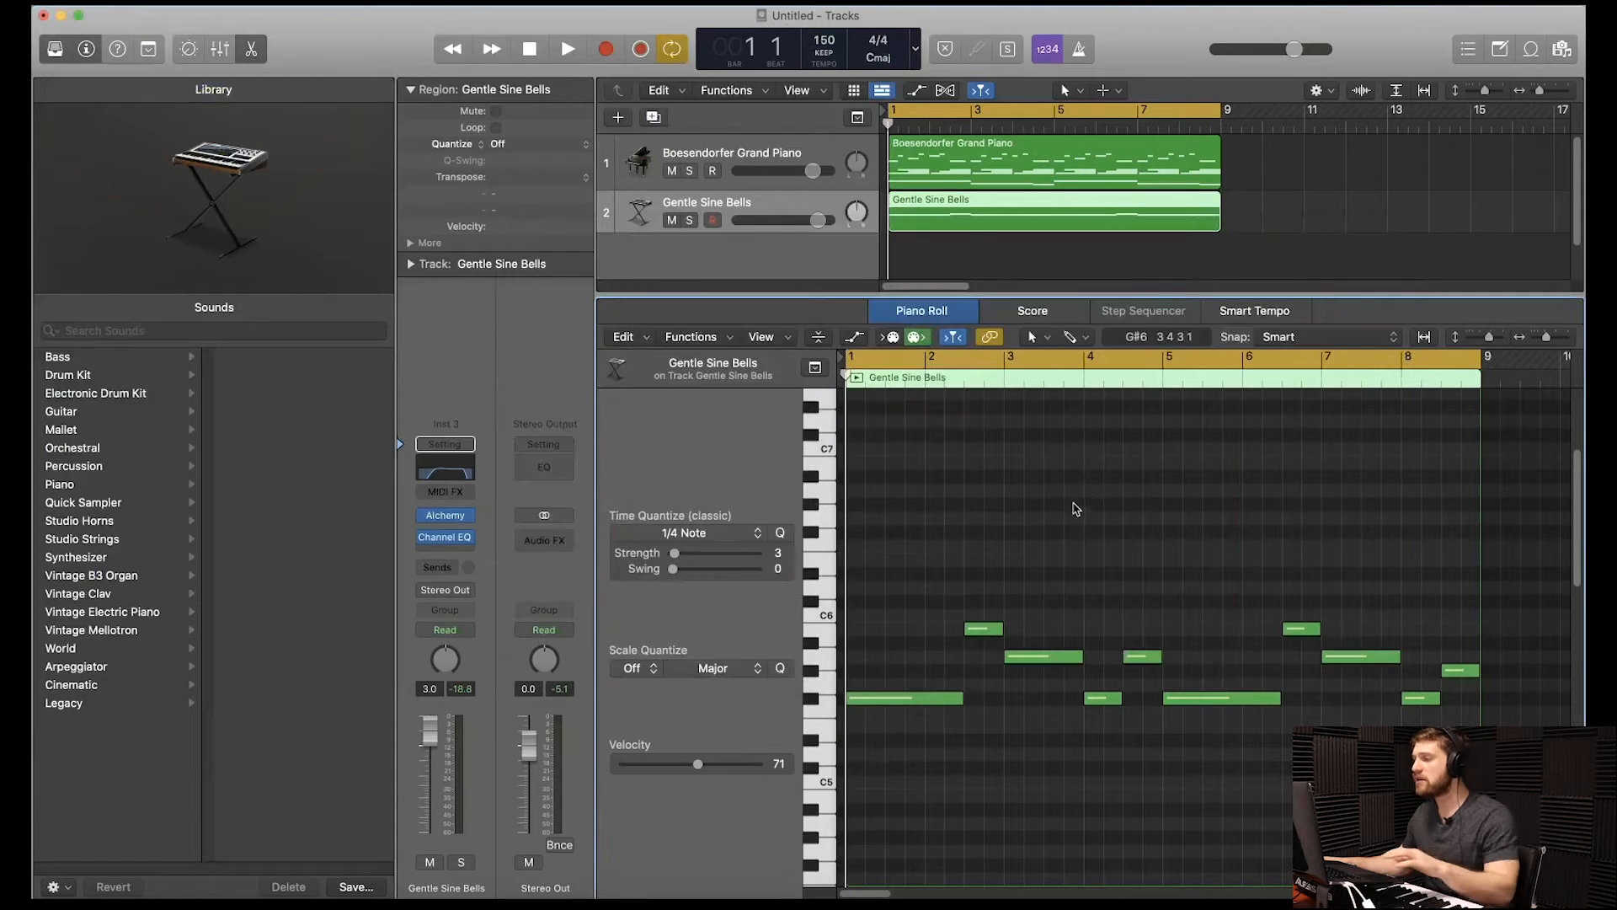
{"action": "key", "text": "space"}
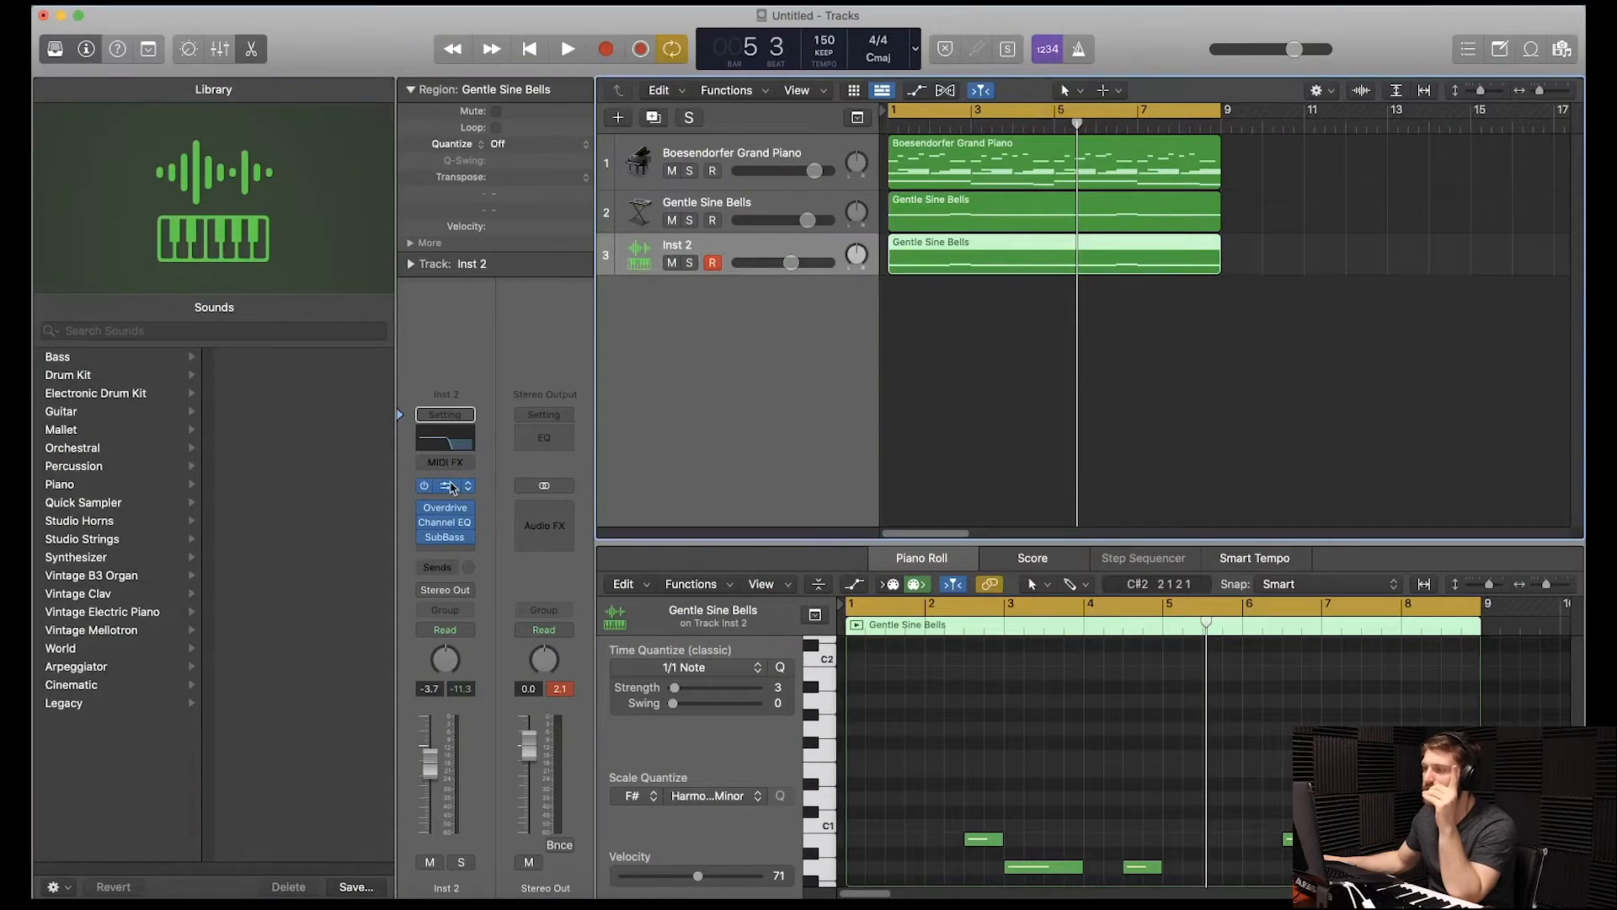
Examine the Inst 2 bass track's Sampler, EQ and SubBass plug-in settings and its notes in the Piano Roll
{"action": "left_click", "coordinate": [469, 442]}
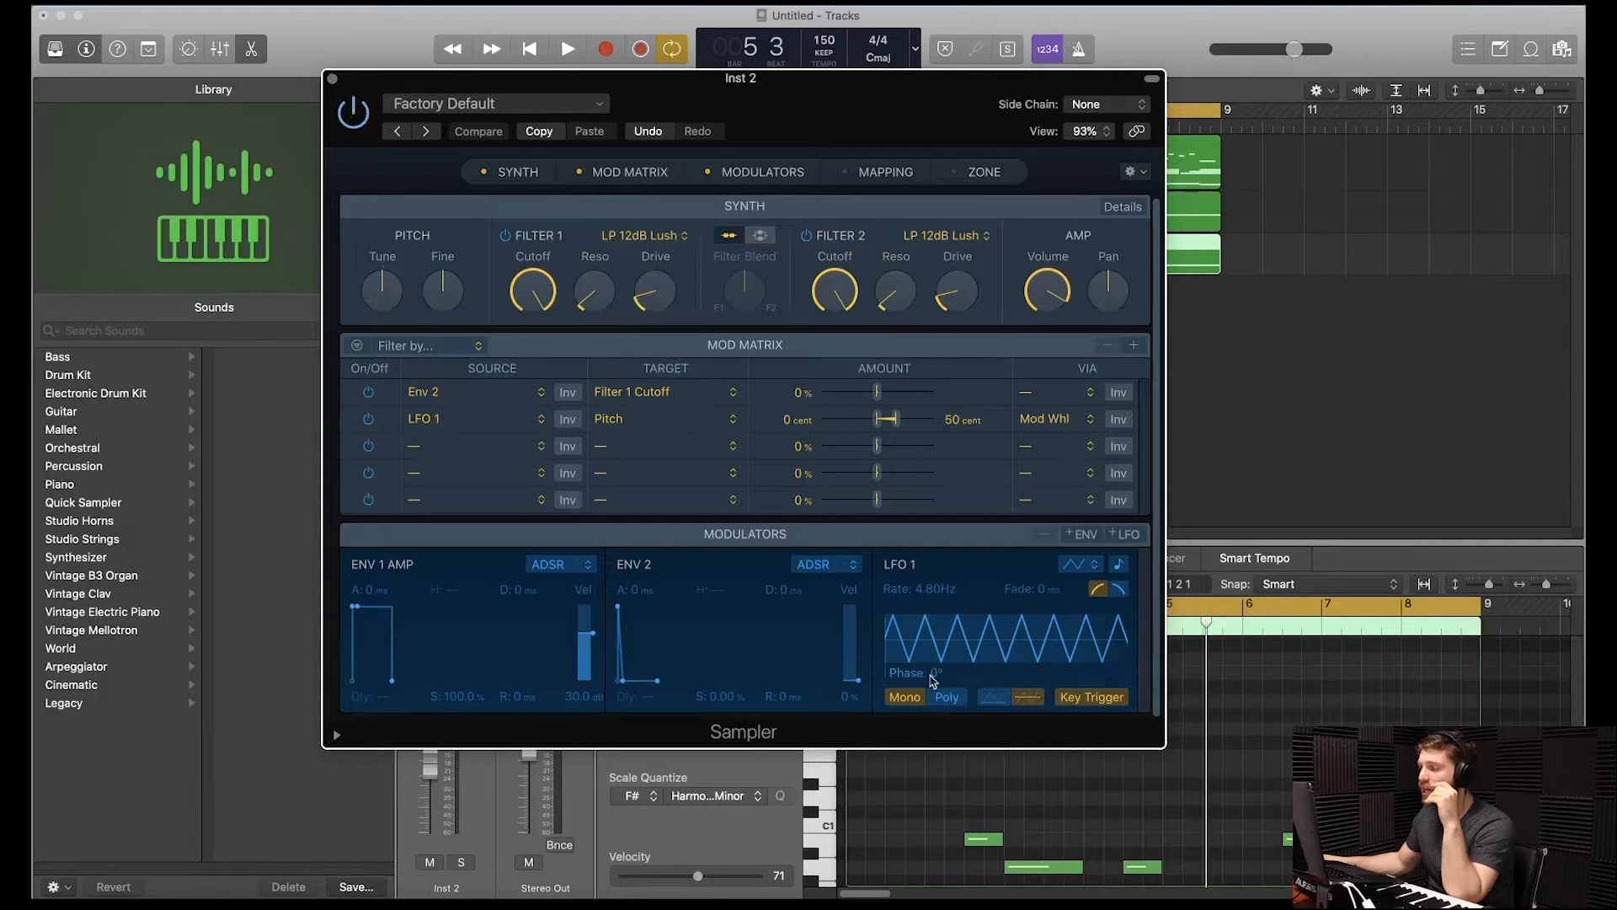
{"action": "left_click", "coordinate": [332, 79]}
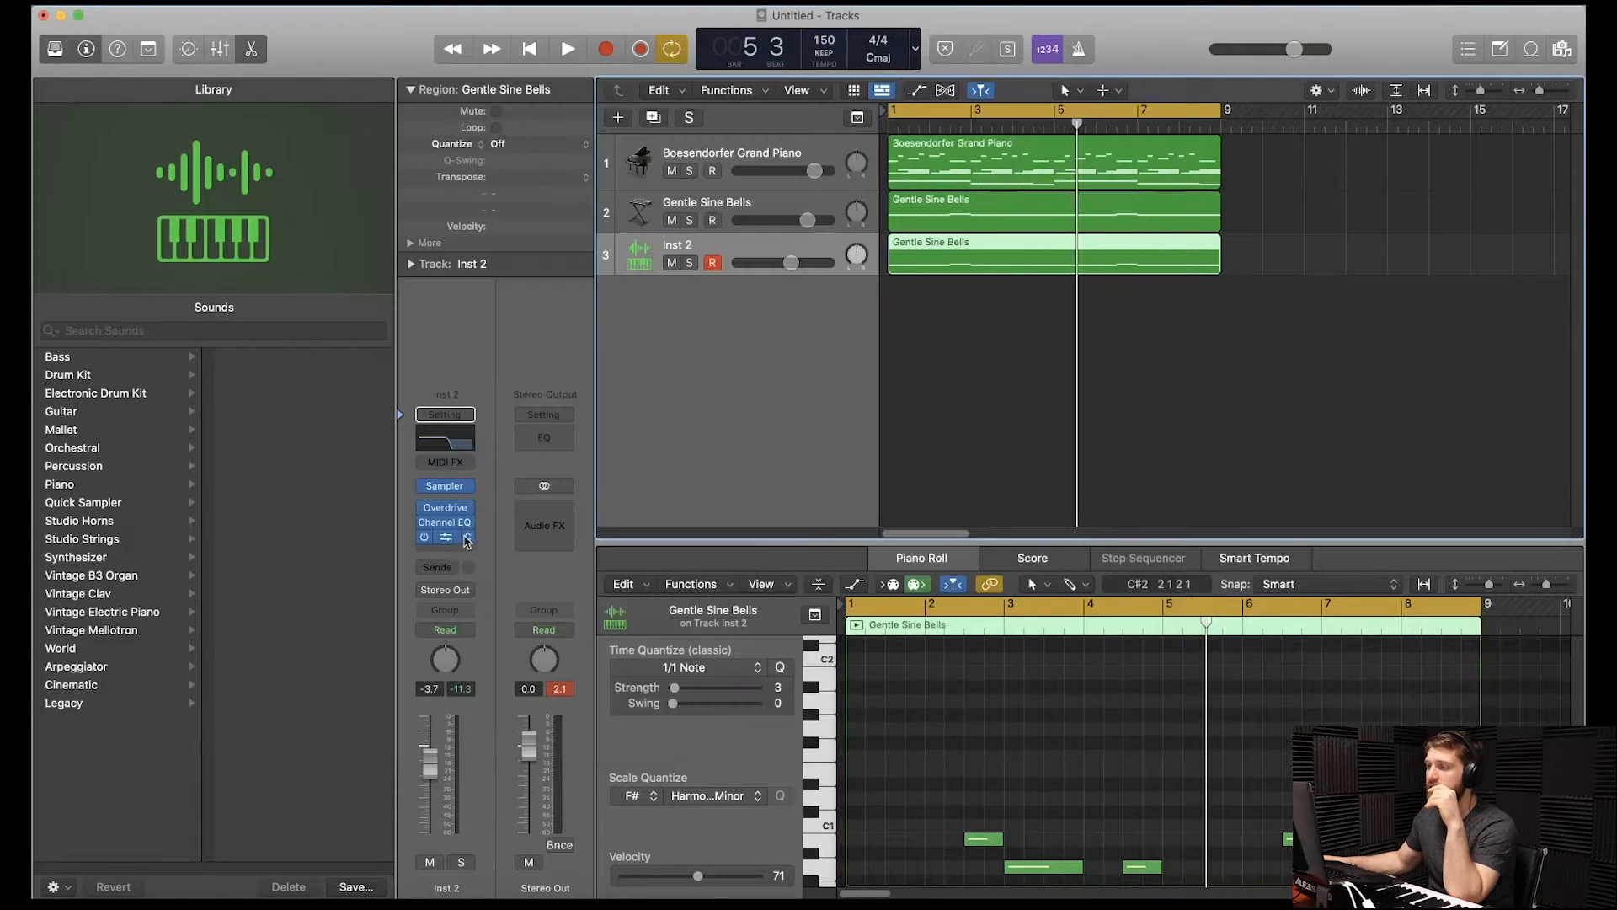
{"action": "left_click", "coordinate": [468, 538]}
{"action": "left_click", "coordinate": [672, 864]}
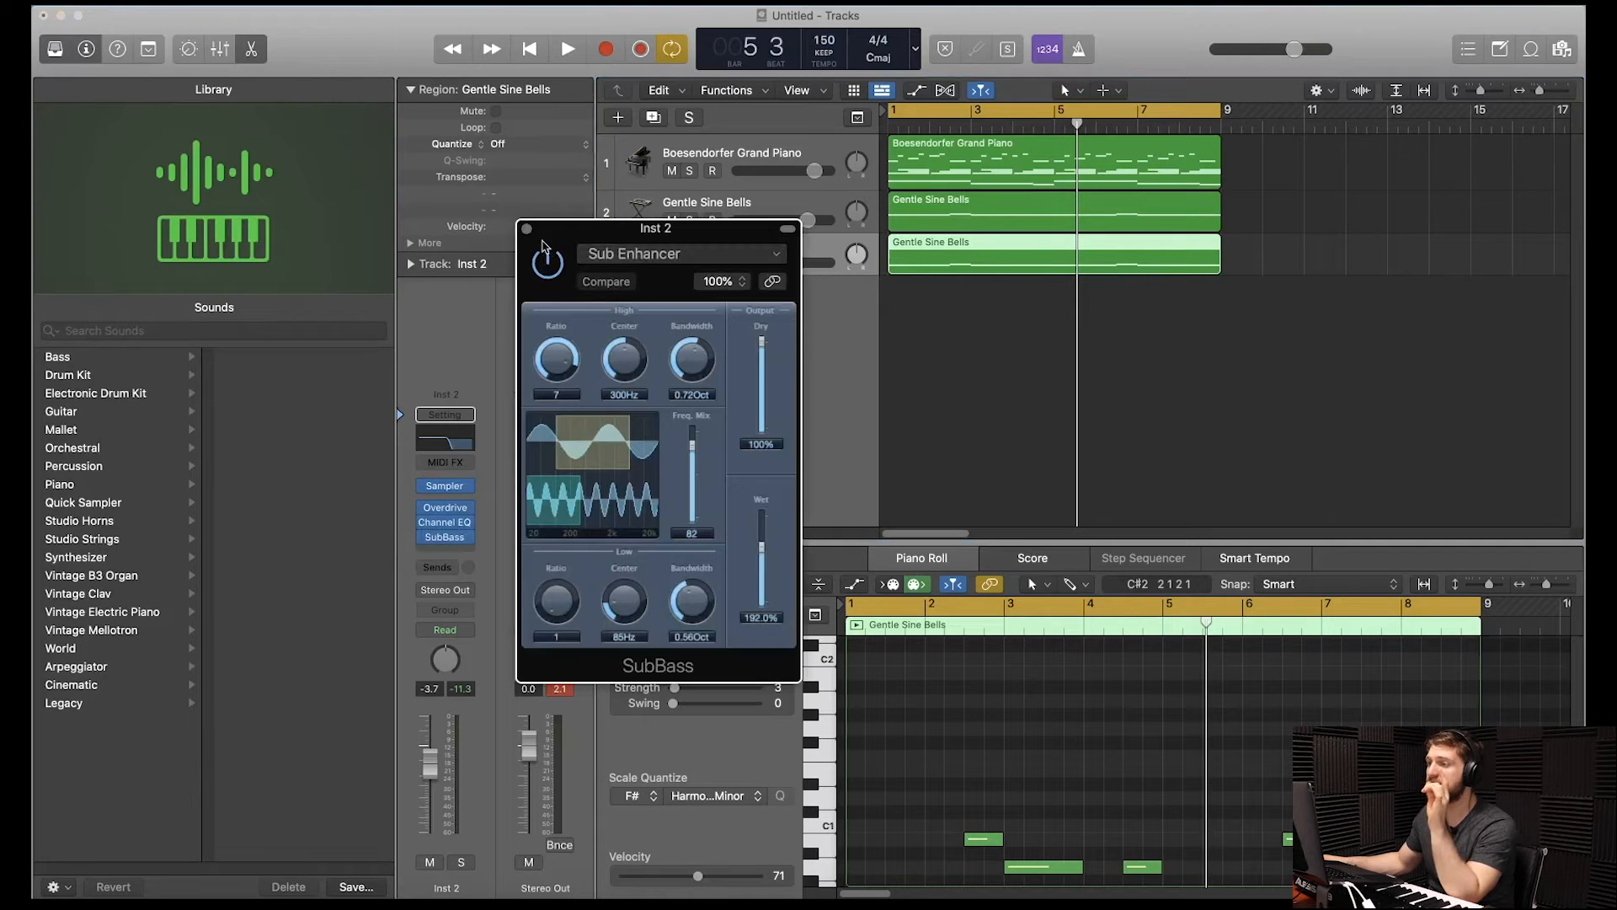
{"action": "left_click", "coordinate": [526, 229]}
{"action": "scroll", "coordinate": [1035, 719], "scroll_direction": "down", "scroll_amount": 3}
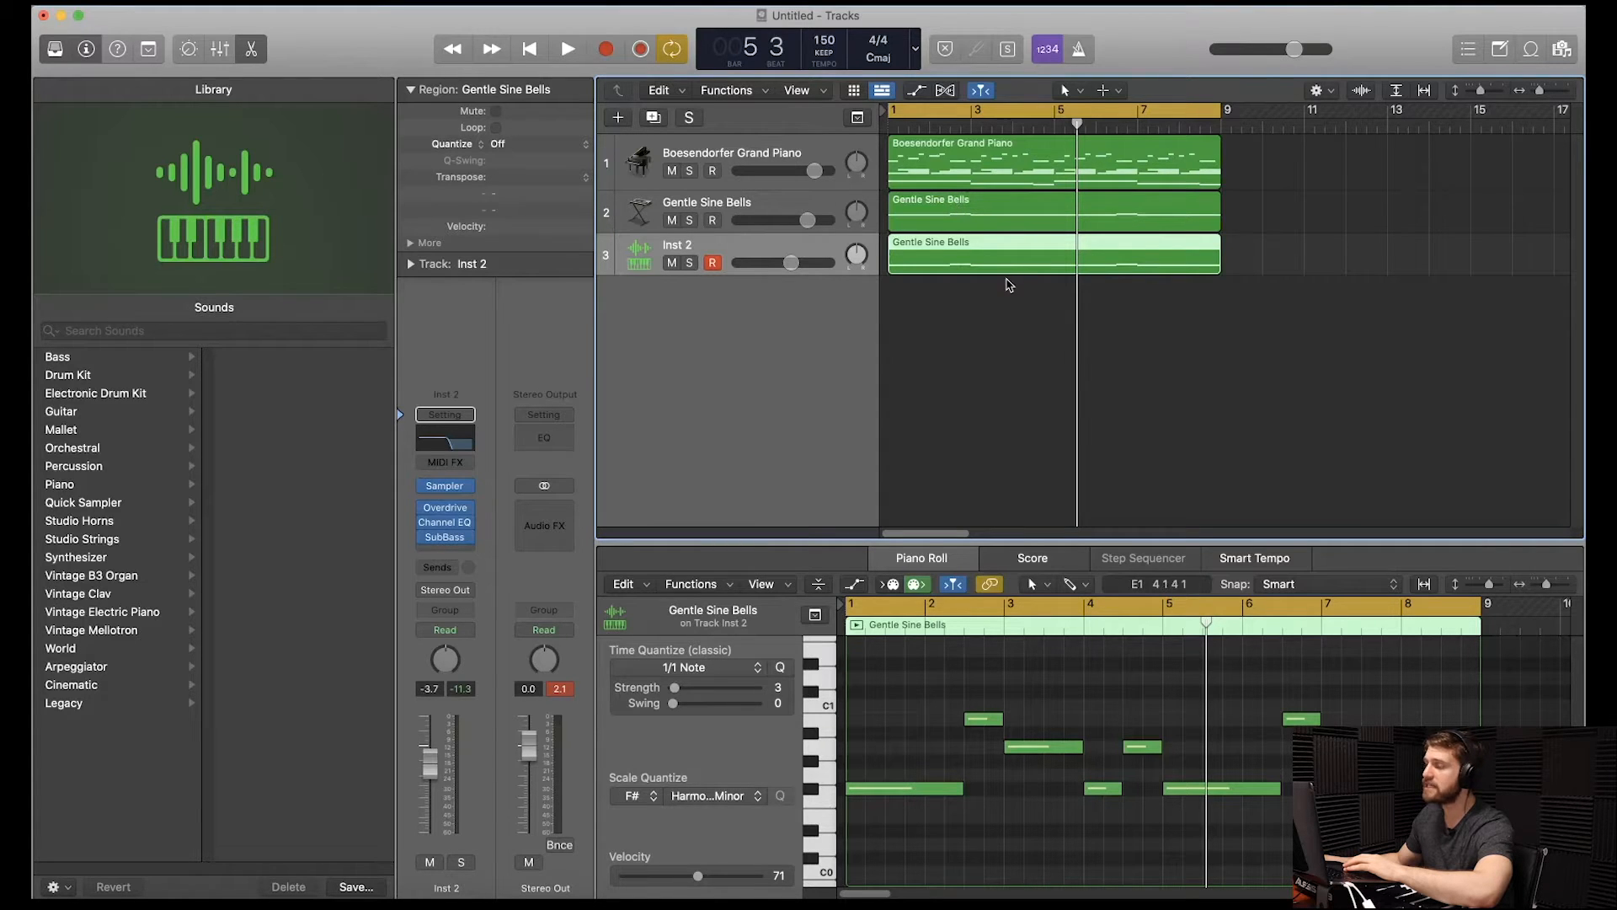
Play back the arrangement with no region selected and slightly lower the Gentle Sine Bells track's volume
{"action": "left_click", "coordinate": [997, 320]}
{"action": "key", "text": "space"}
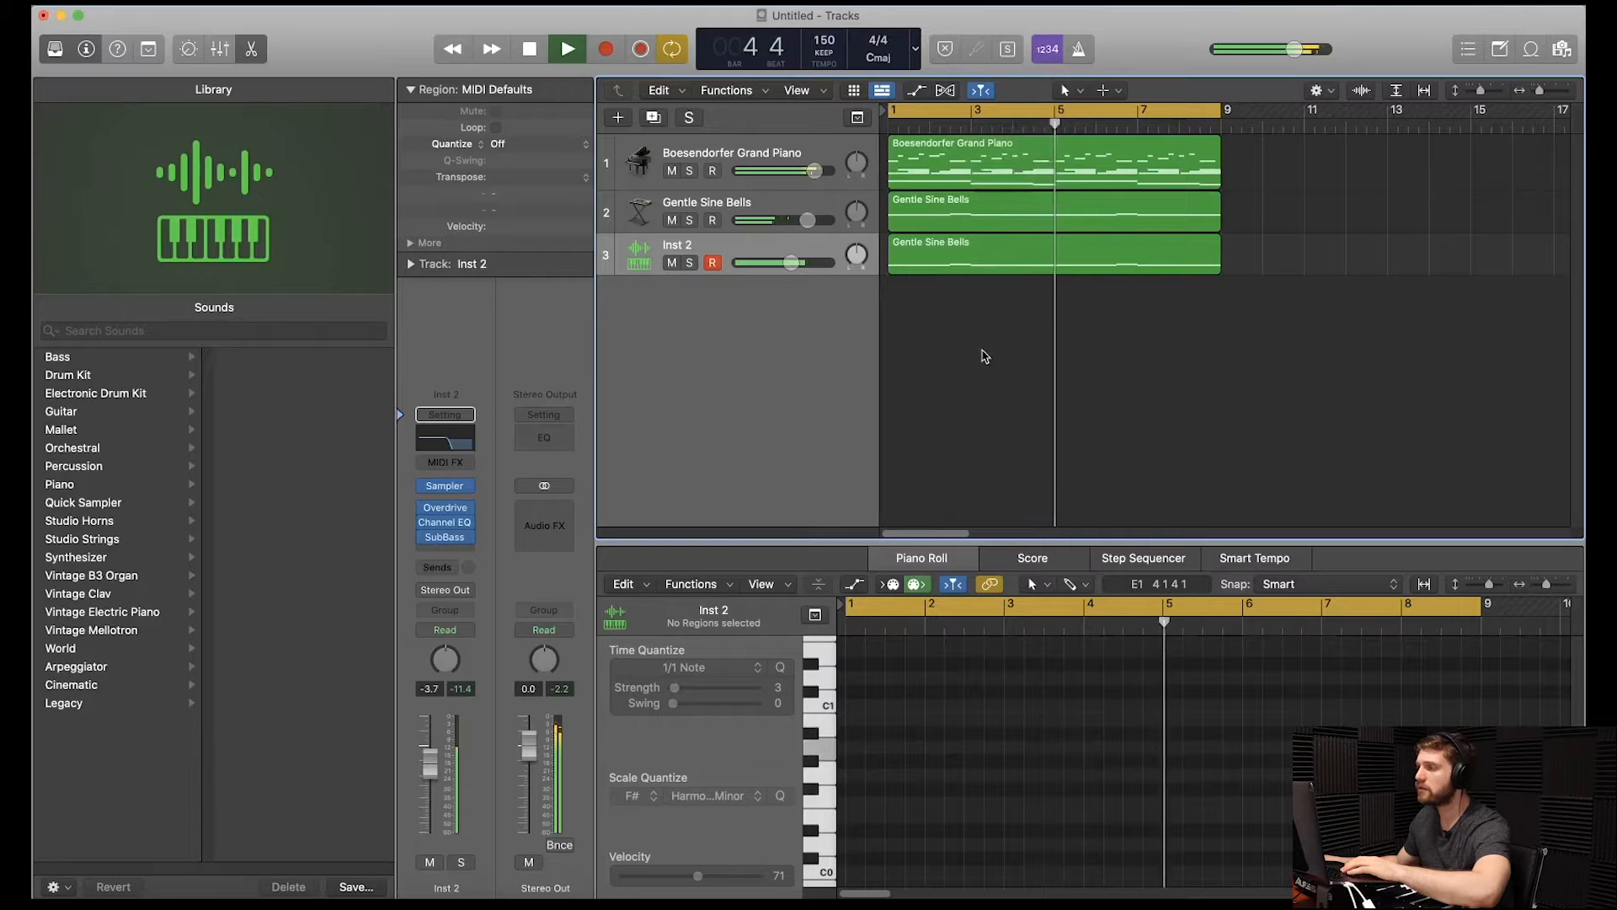
{"action": "left_click_drag", "start_coordinate": [807, 219], "coordinate": [806, 220]}
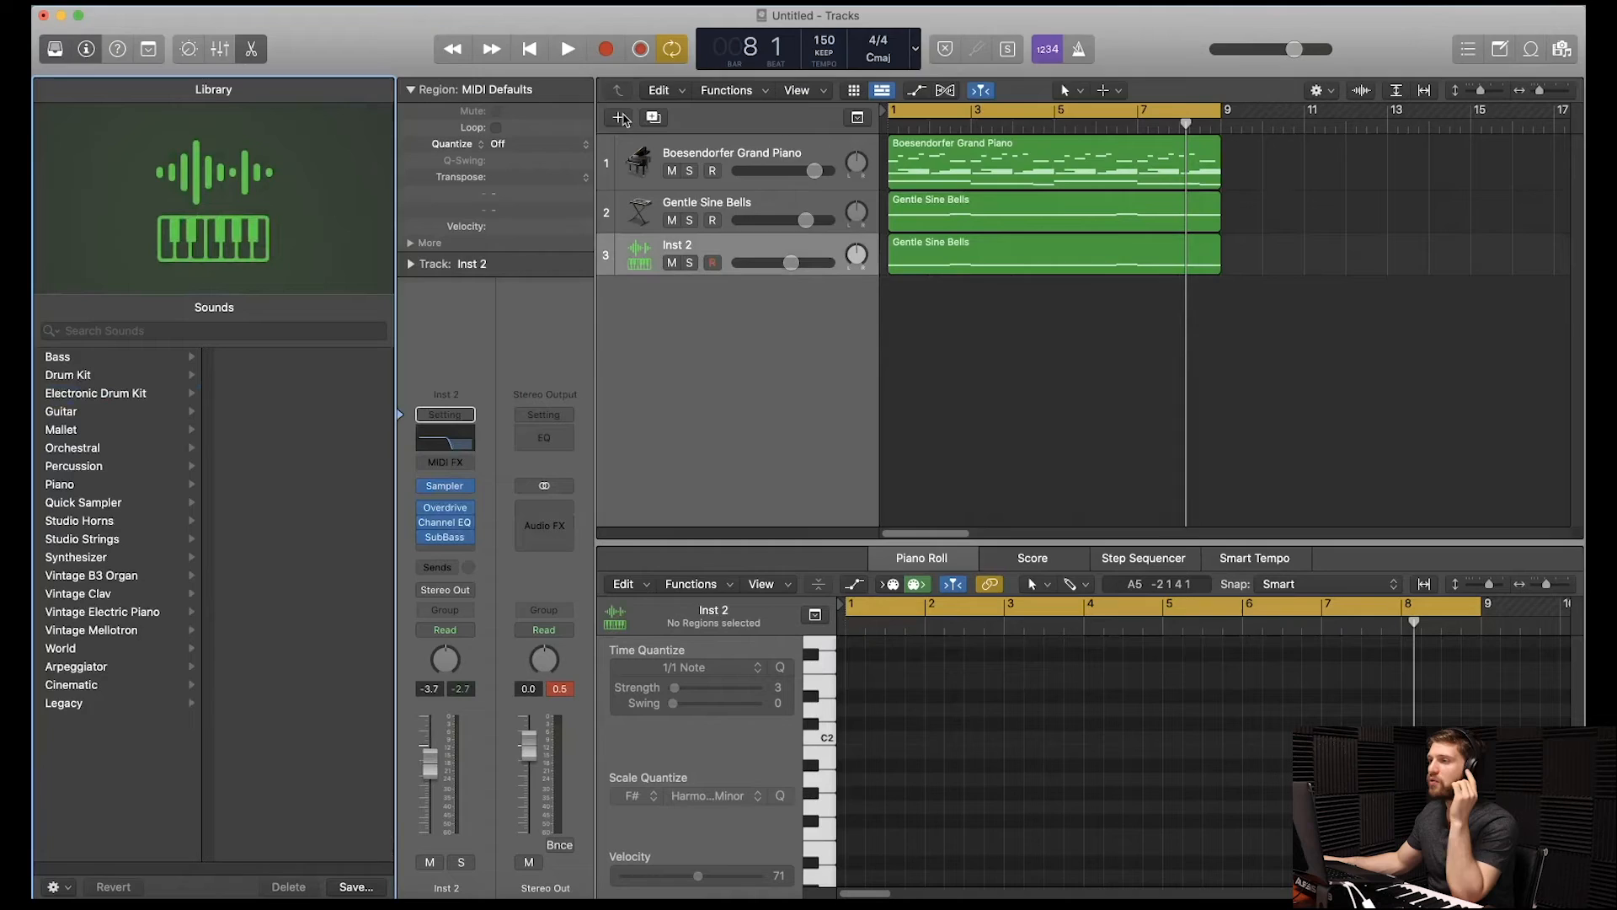
Create one software instrument track with an empty channel strip and open the Electronic Drum Kit's Kit Pieces sounds for it
{"action": "key", "text": "alt+super+n"}
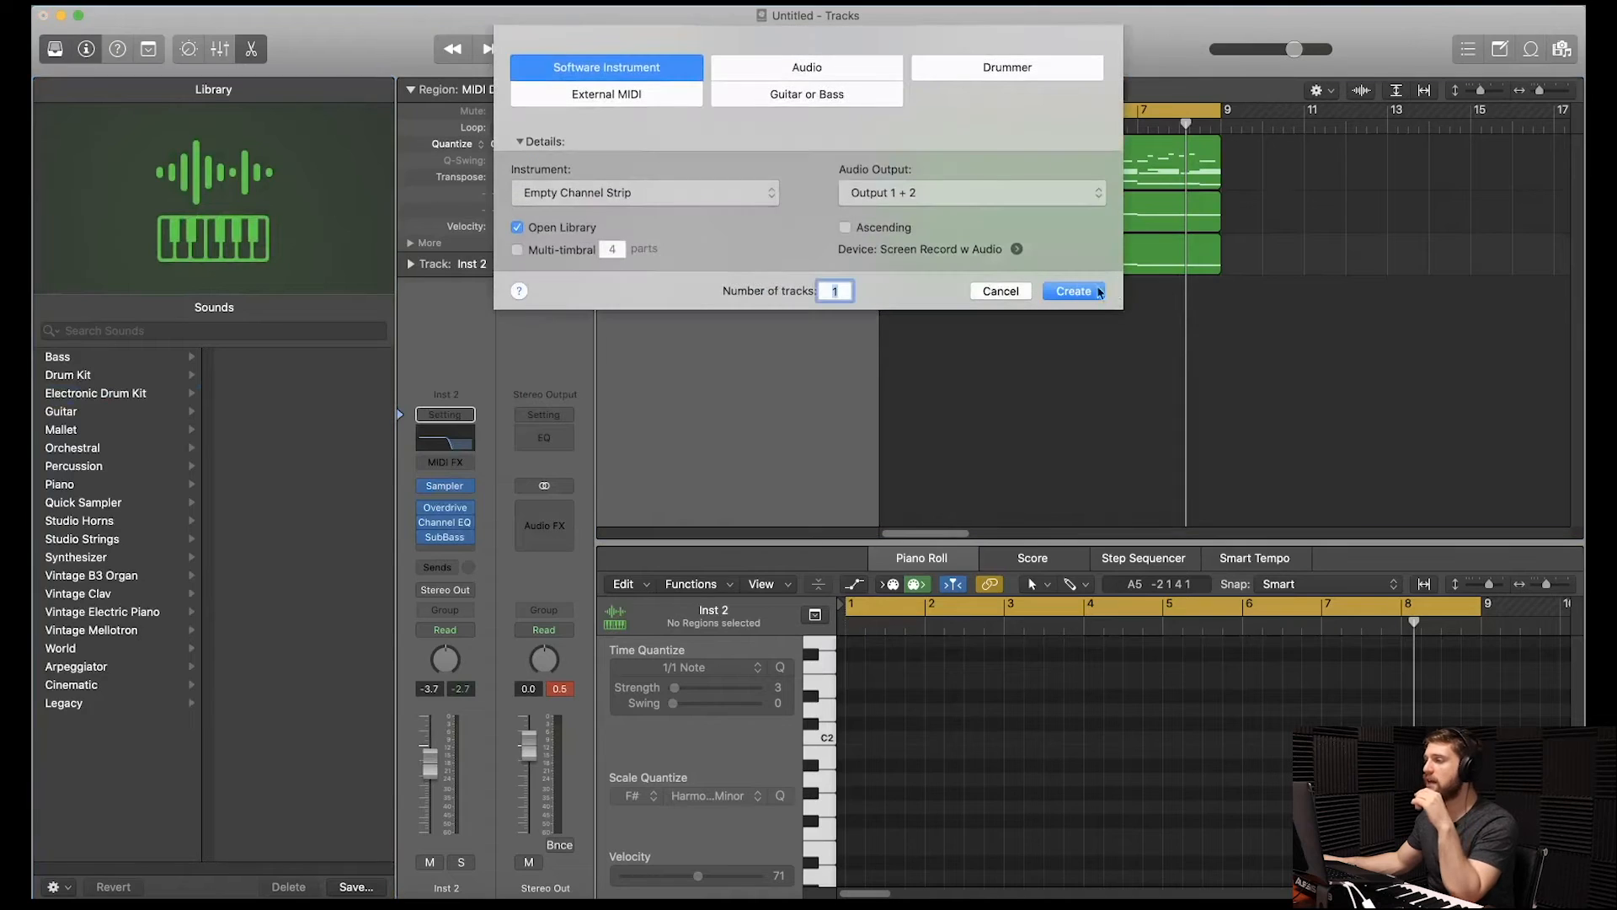
{"action": "key", "text": "Escape"}
{"action": "left_click", "coordinate": [95, 393]}
{"action": "scroll", "coordinate": [327, 786], "scroll_direction": "down", "scroll_amount": 10}
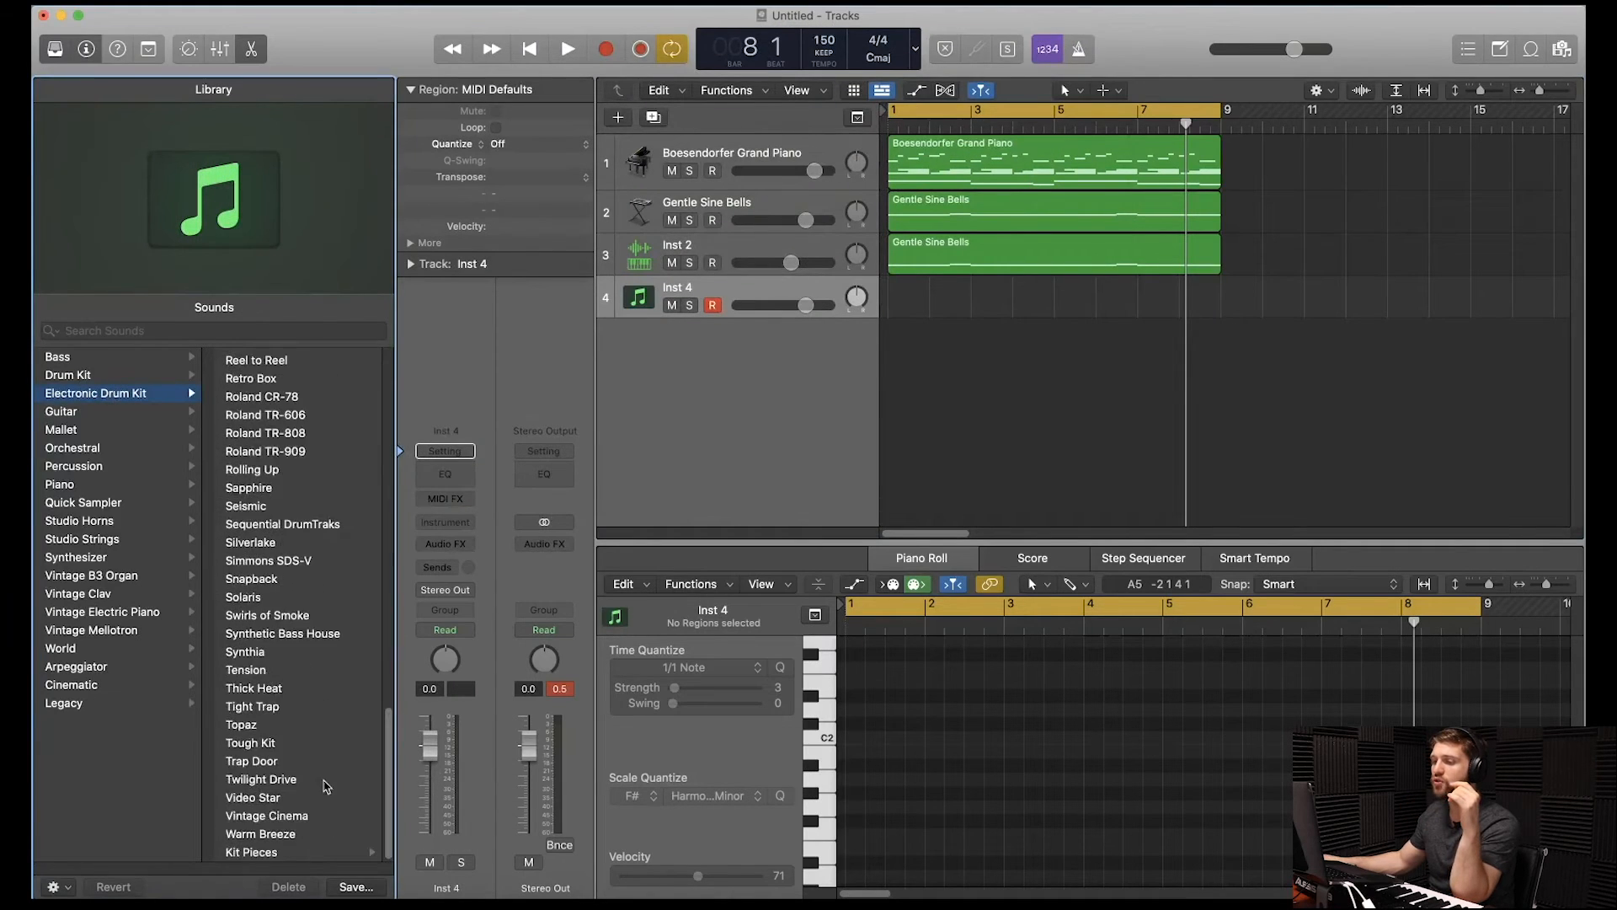
{"action": "left_click", "coordinate": [311, 853]}
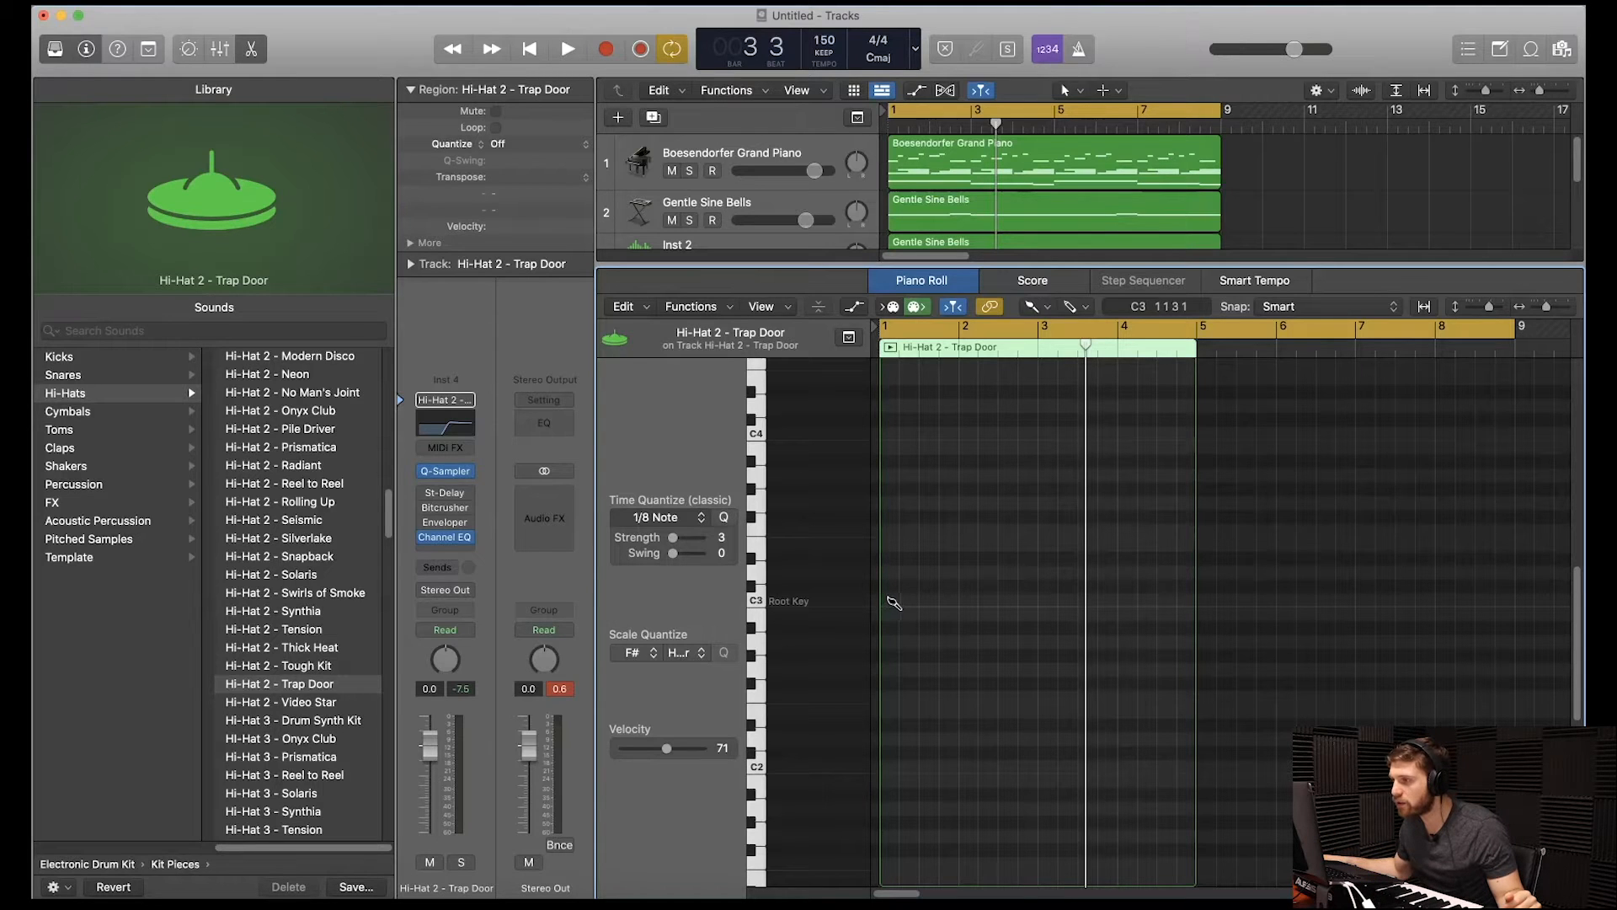
Enter a row of C3 hi-hat notes across the four-bar Hi-Hat 2 - Trap Door region and play back the arrangement
{"action": "left_click", "coordinate": [885, 605]}
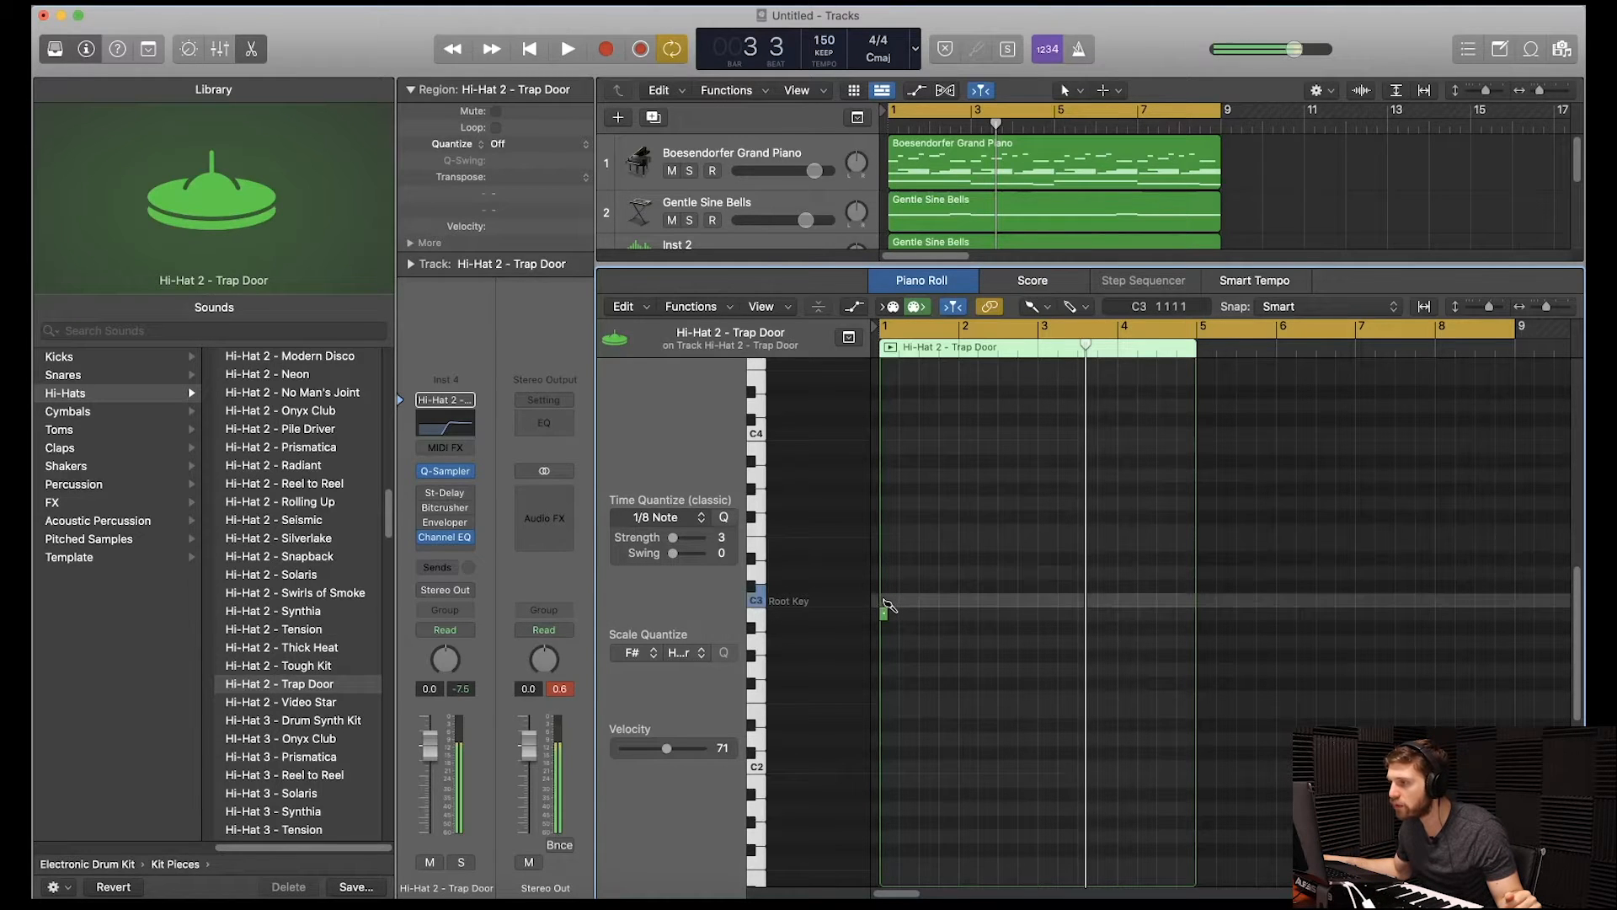
{"action": "left_click_drag", "start_coordinate": [1007, 605], "coordinate": [1197, 623]}
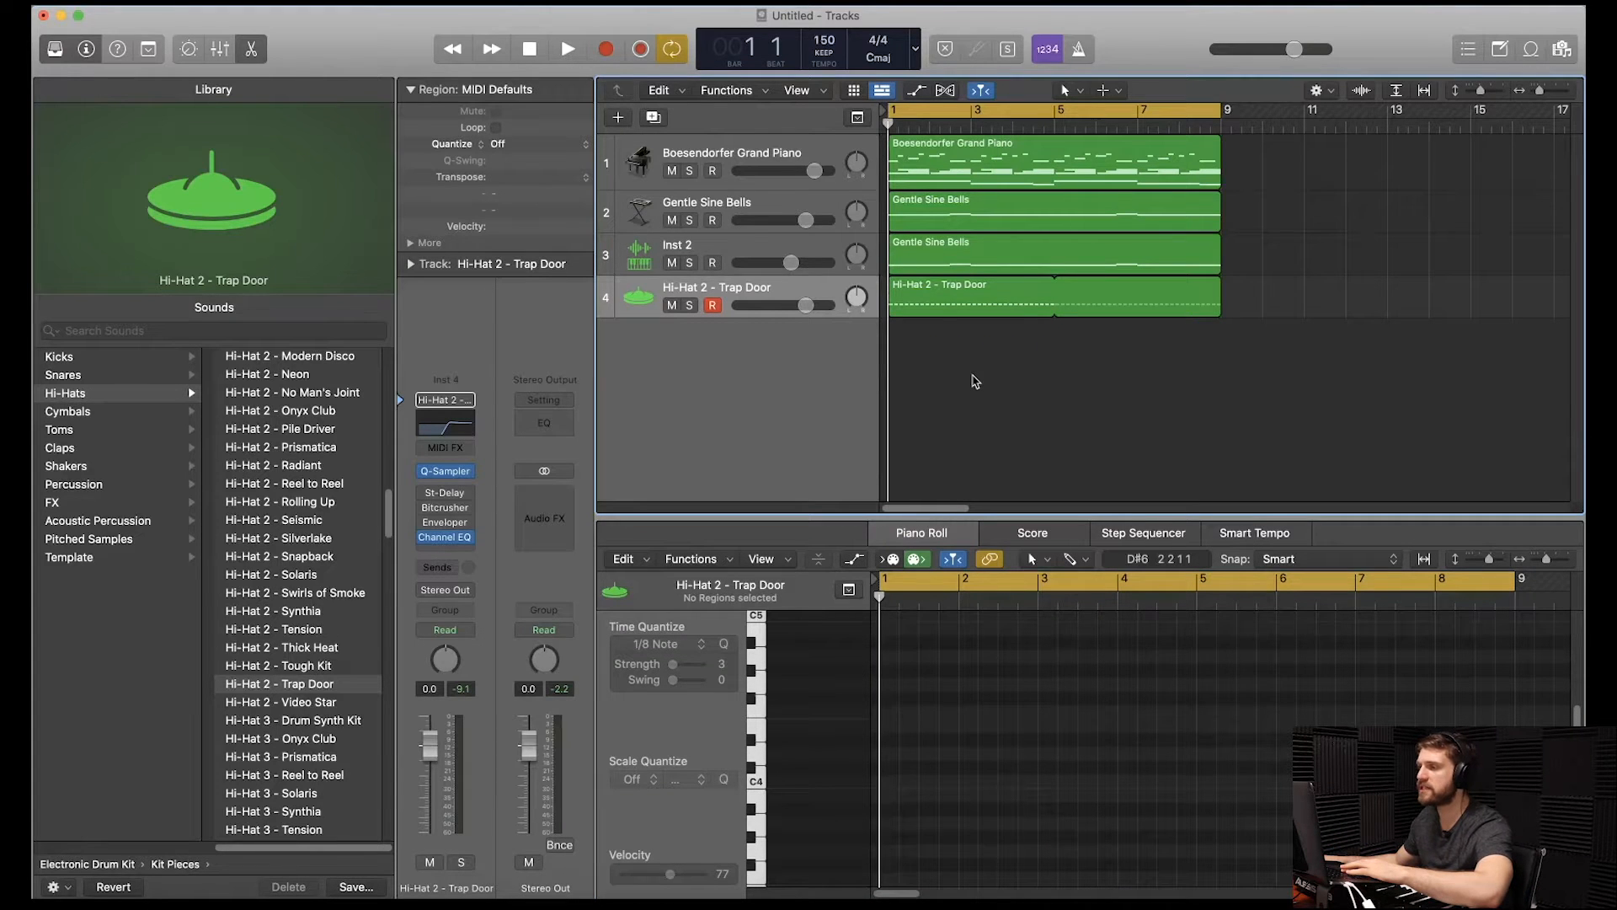
{"action": "key", "text": "space"}
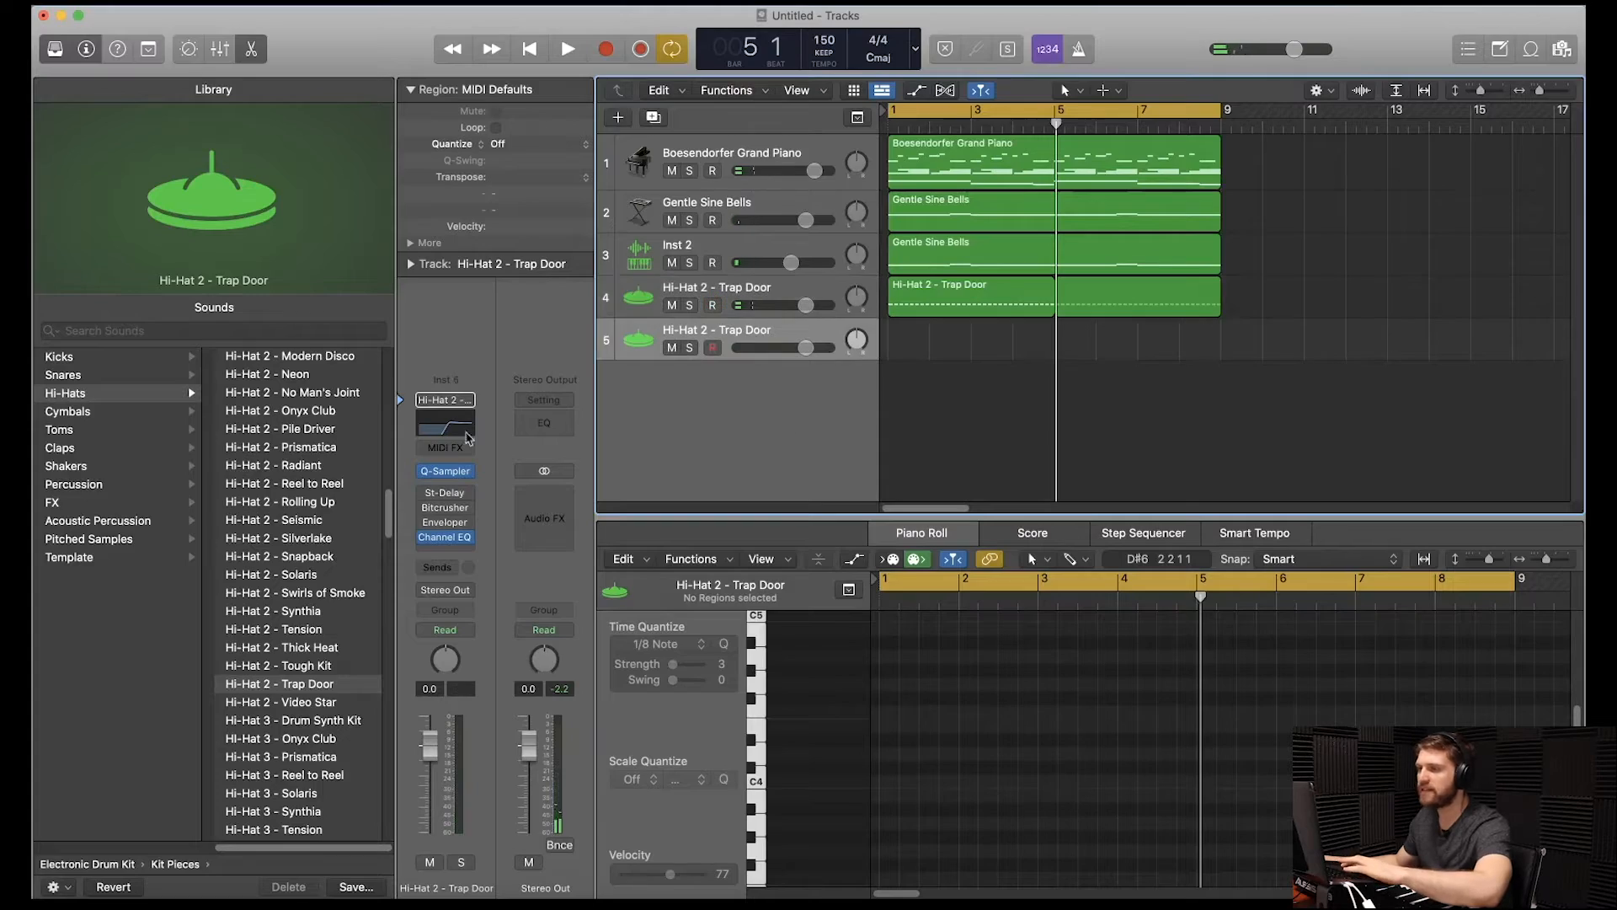
Load the Snare 1 - Depth Charge sound on track 5 and record a C3 snare pattern over the eight-bar cycle
{"action": "left_click", "coordinate": [63, 375]}
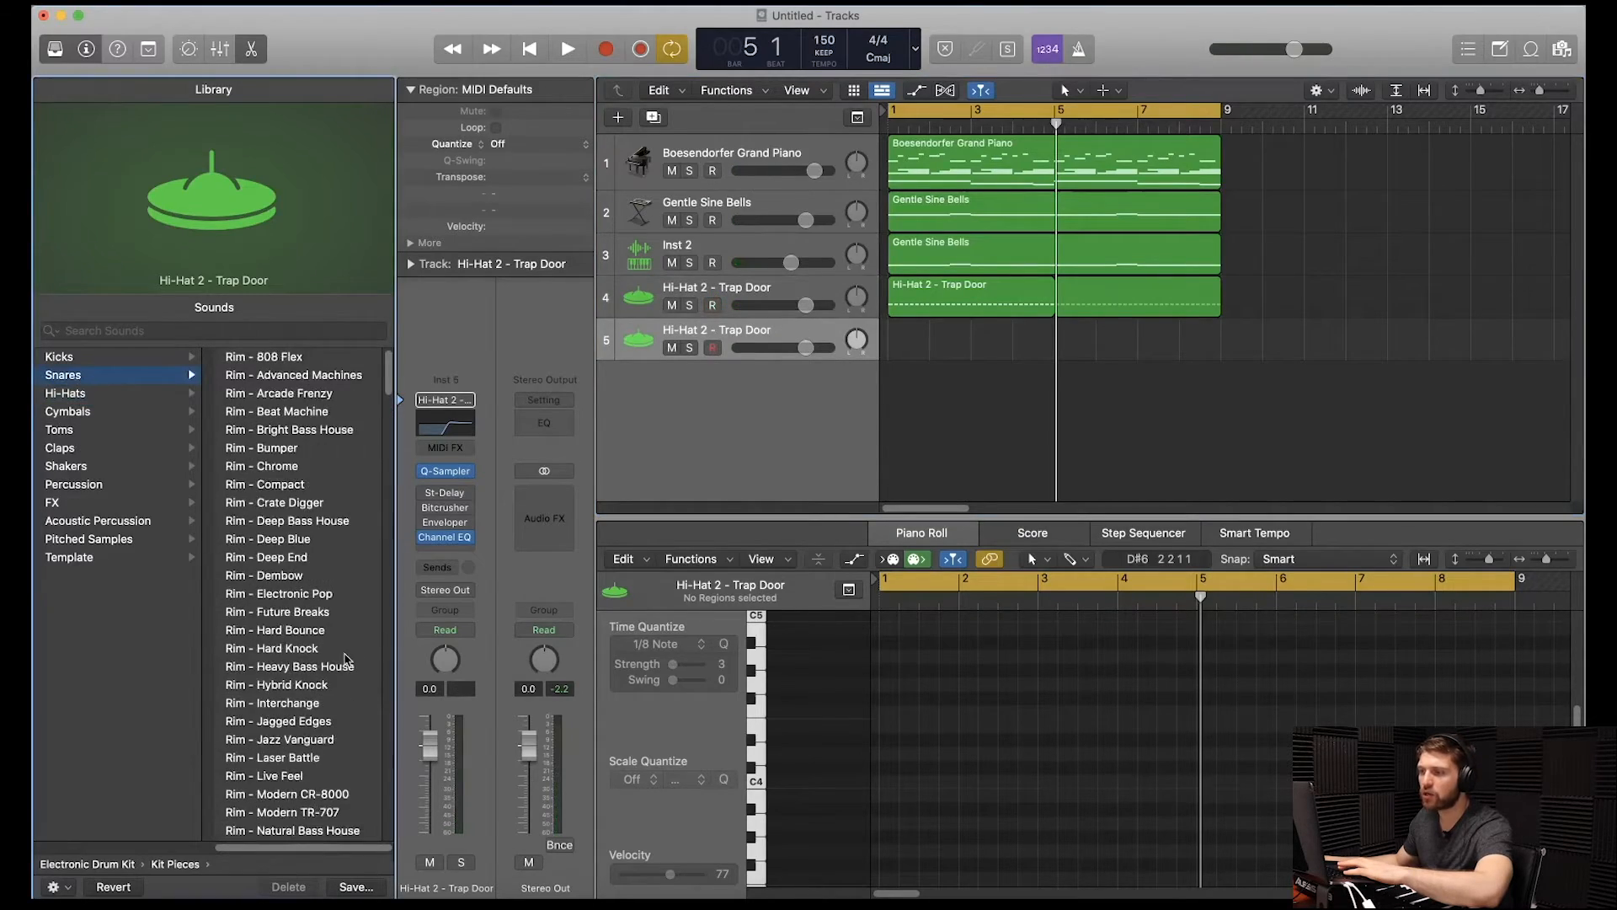
{"action": "scroll", "coordinate": [307, 691], "scroll_direction": "down", "scroll_amount": 8}
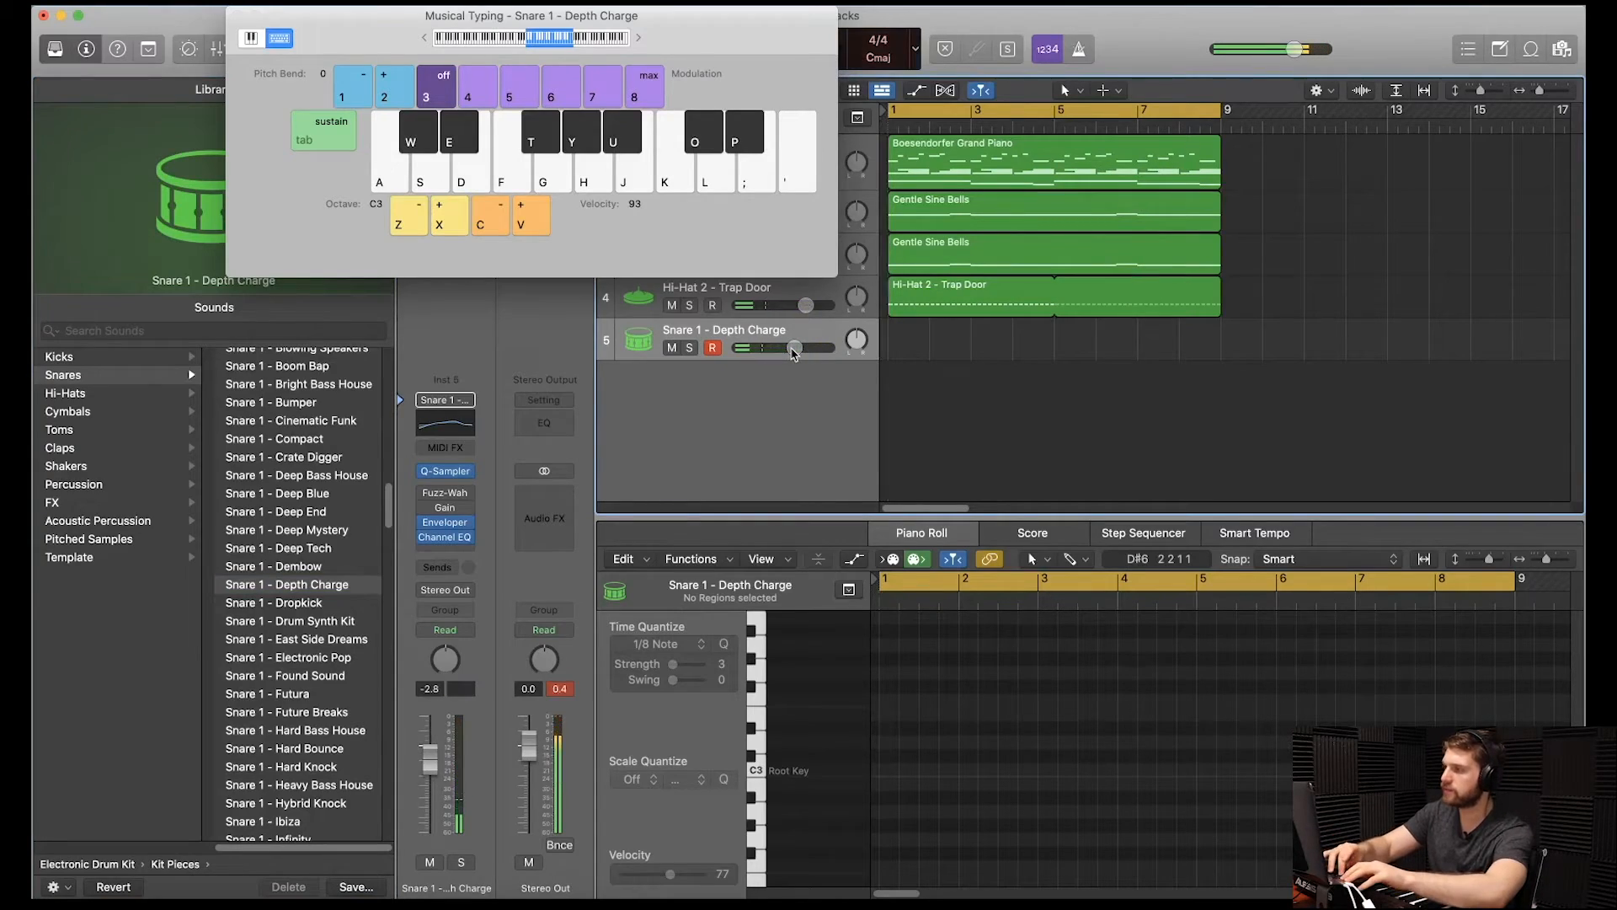
{"action": "key", "text": "a"}
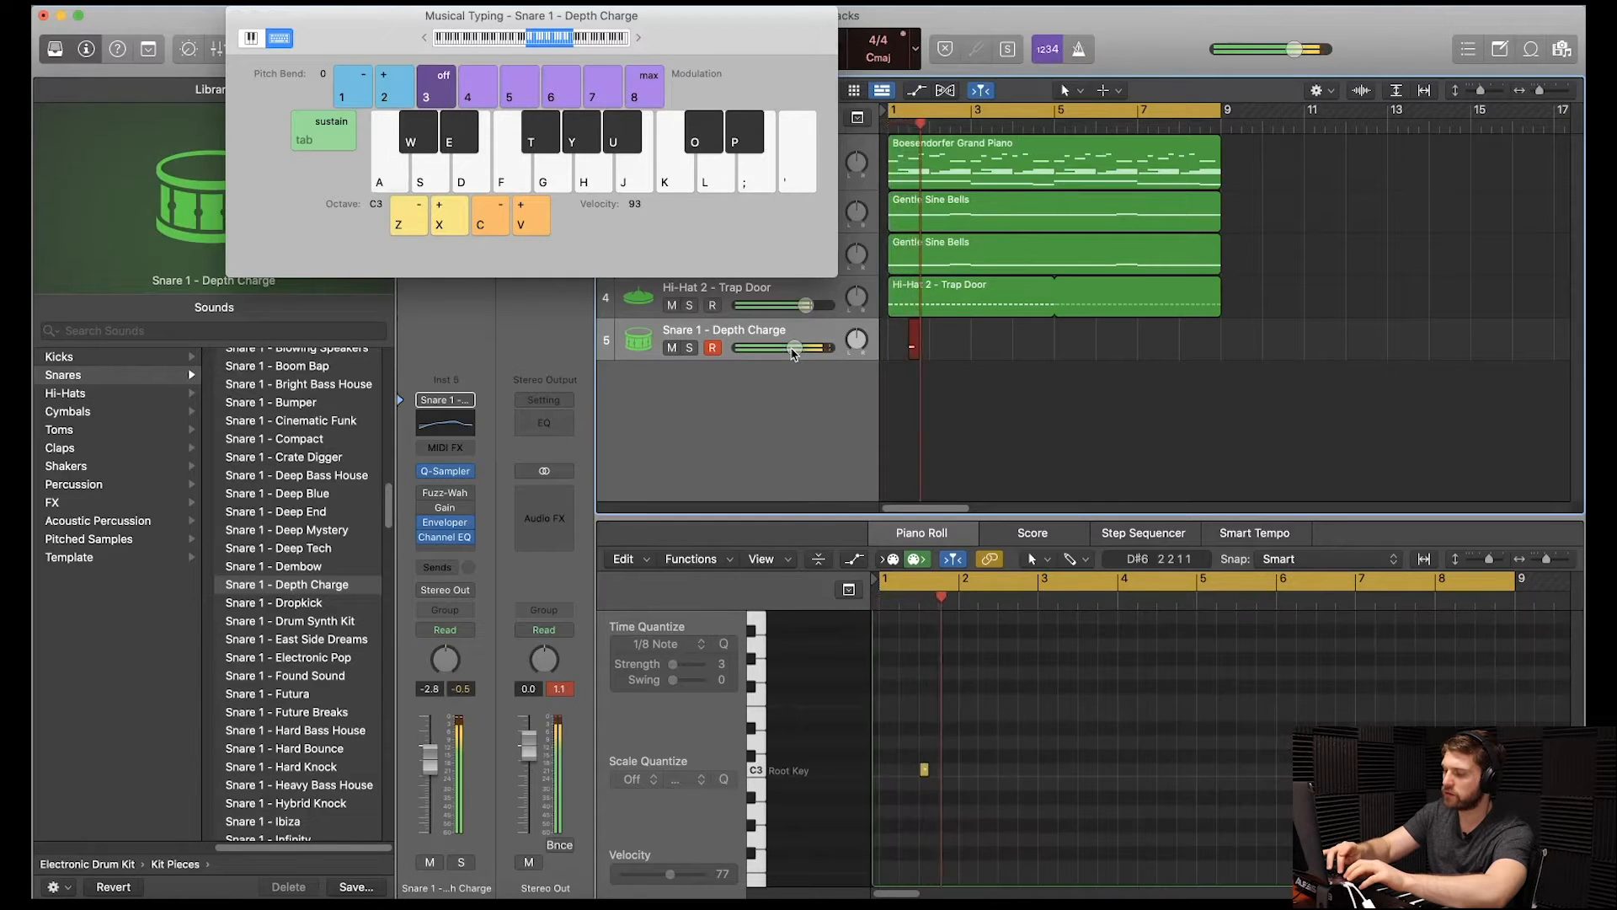
{"action": "key", "text": "a"}
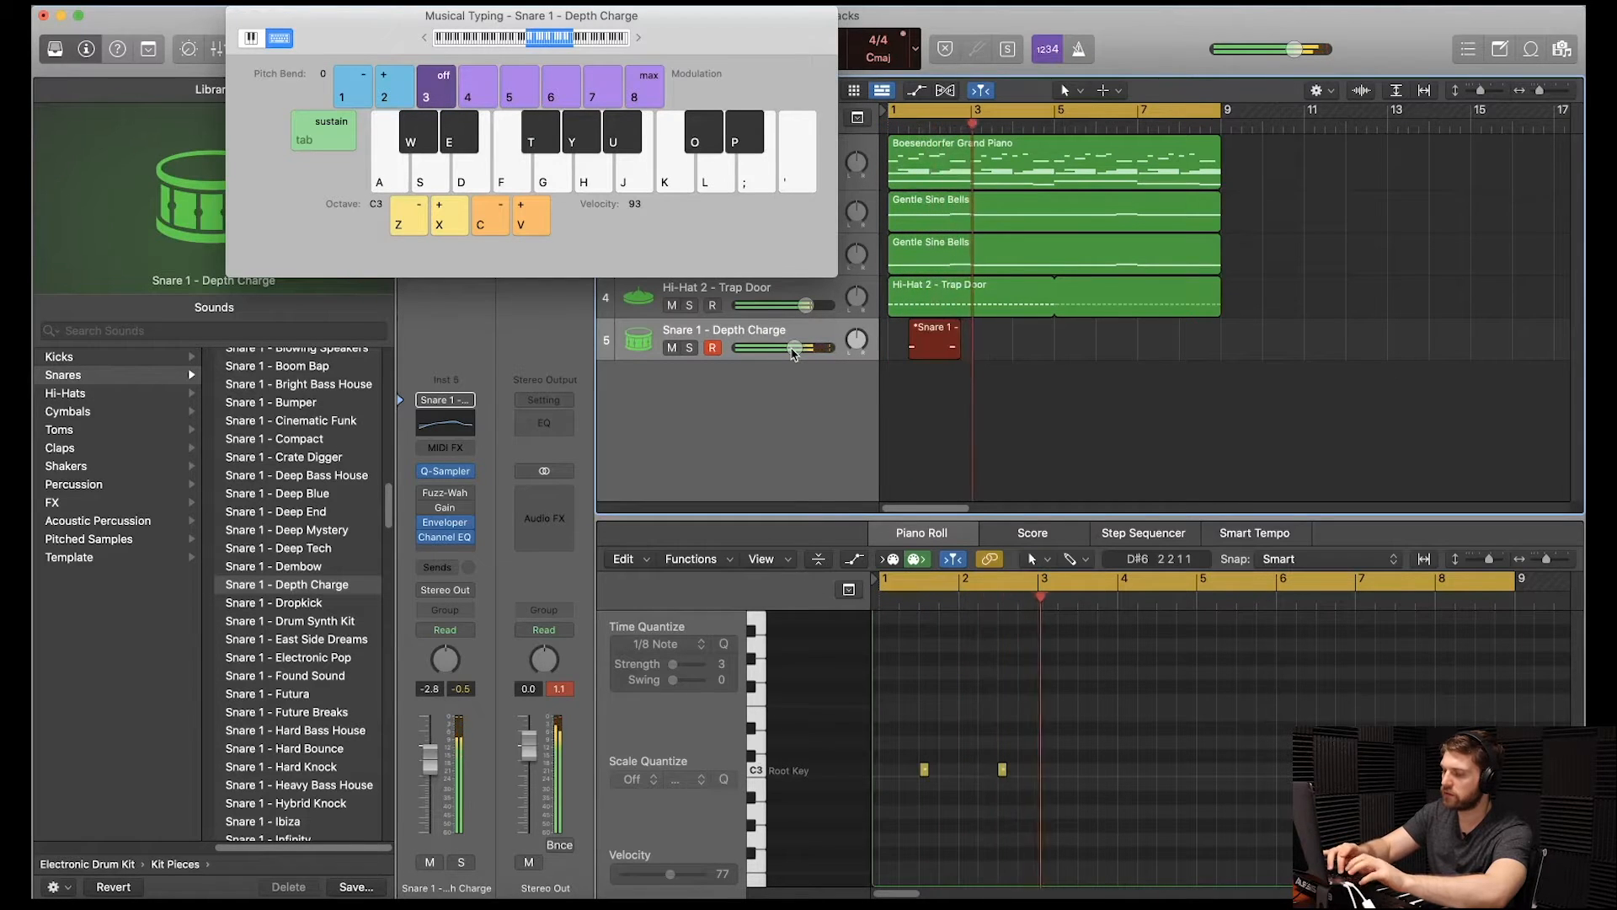
{"action": "key", "text": "a"}
{"action": "key", "text": "a"}
{"action": "key", "text": "a"}
{"action": "key", "text": "a"}
{"action": "key", "text": "a"}
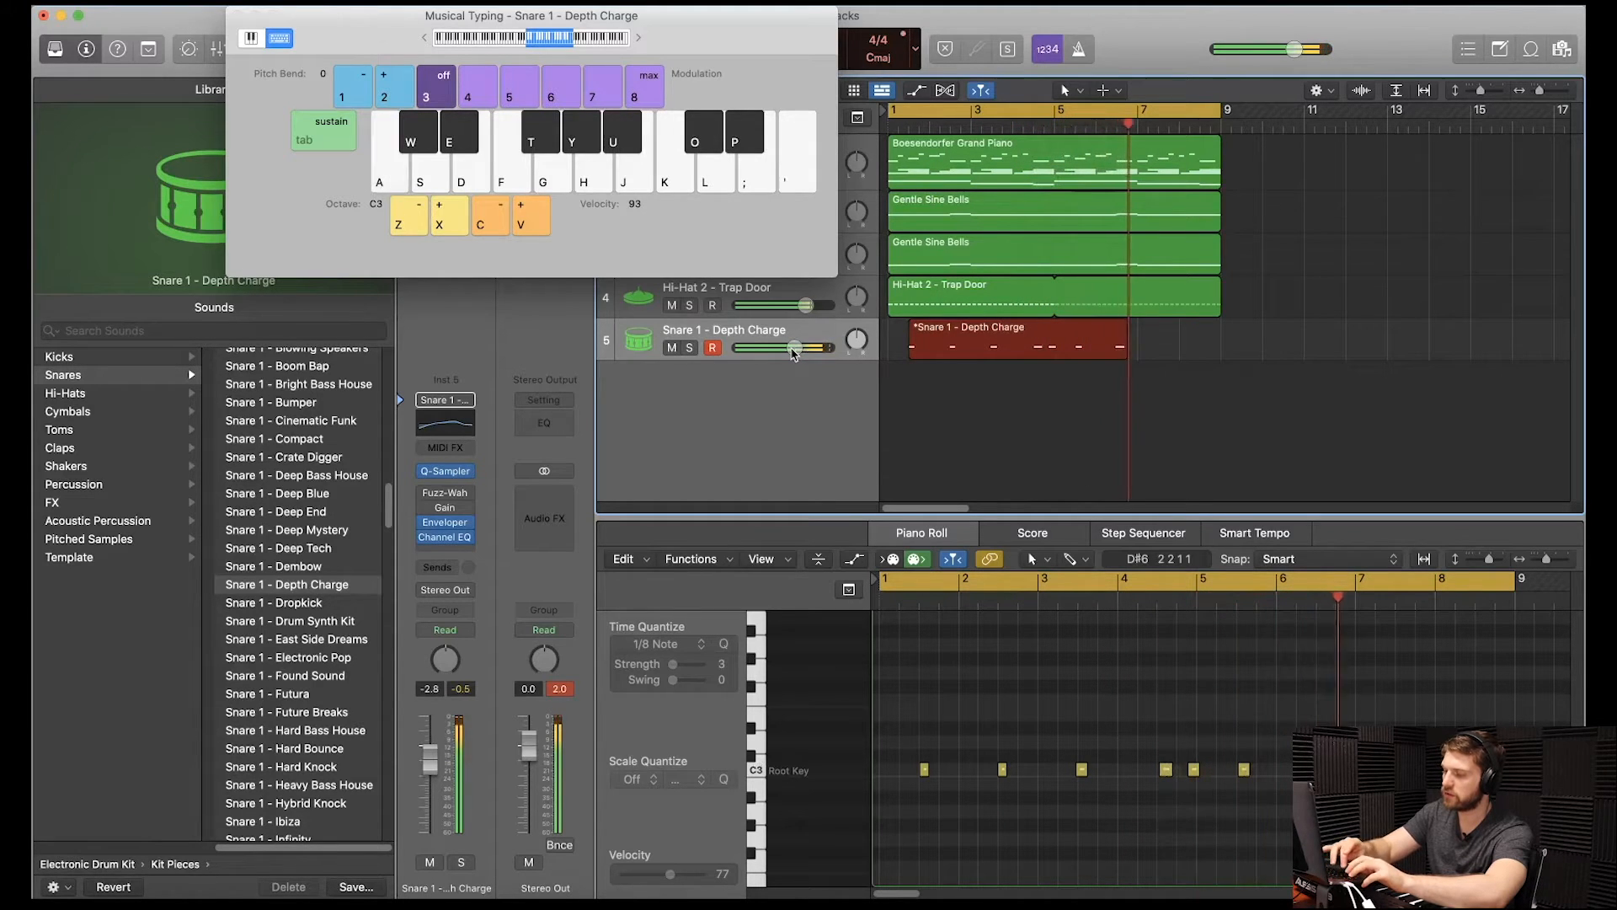
{"action": "key", "text": "a"}
{"action": "key", "text": "a"}
{"action": "key", "text": "a"}
{"action": "key", "text": "a"}
{"action": "key", "text": "space"}
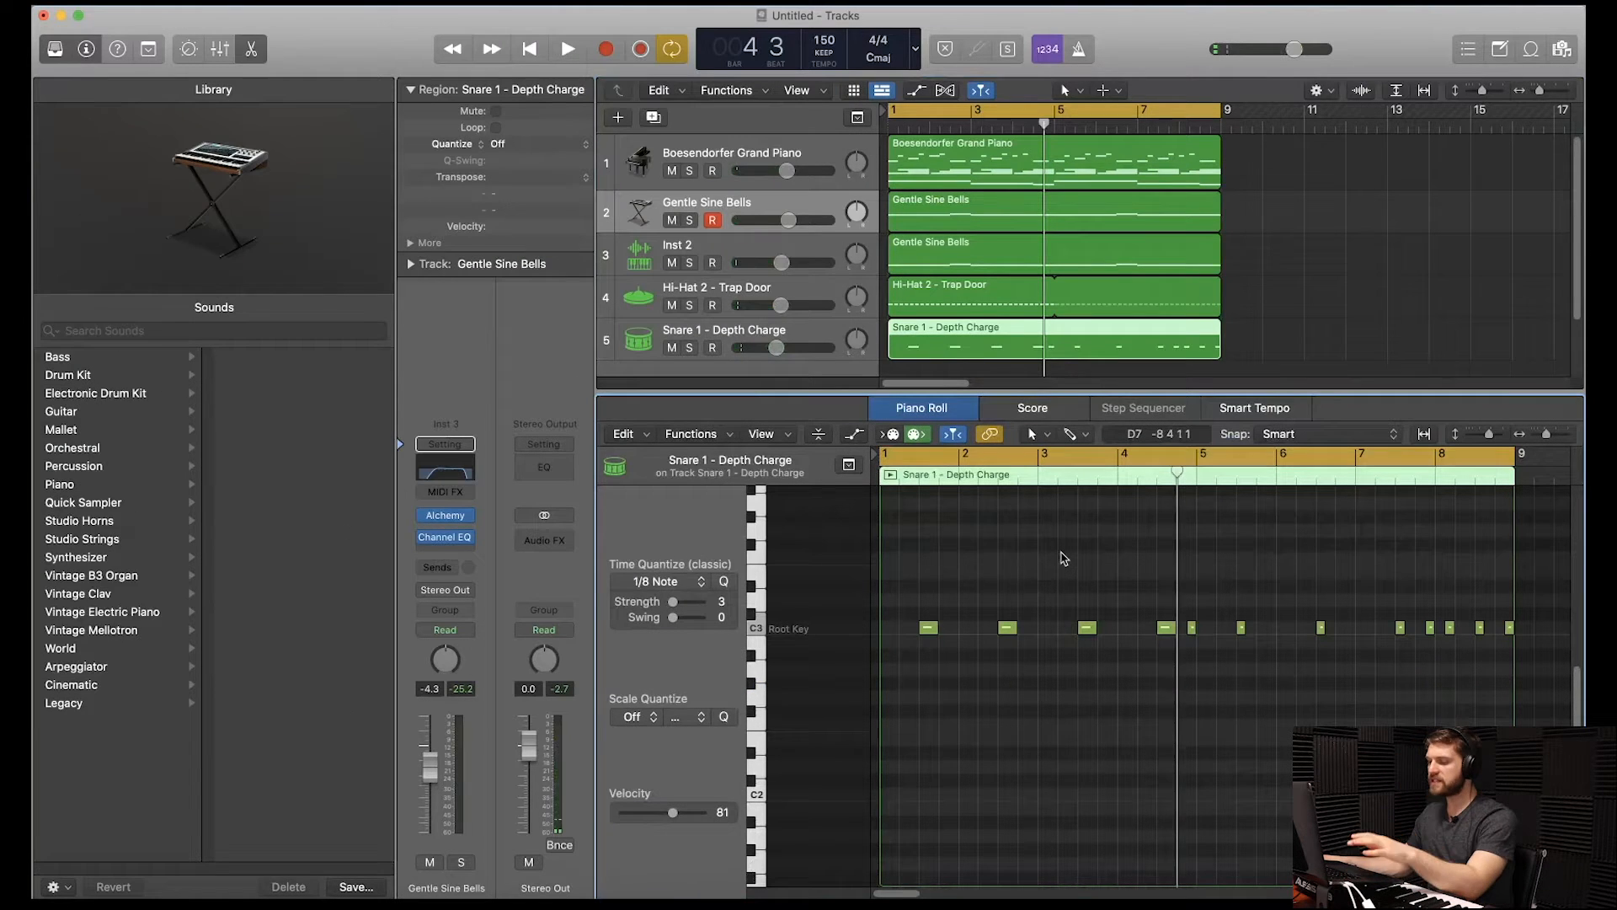
Play back the eight-bar loop to hear the snare and the Hi-Hat Open - 808 Flex part with the other tracks
{"action": "key", "text": "space"}
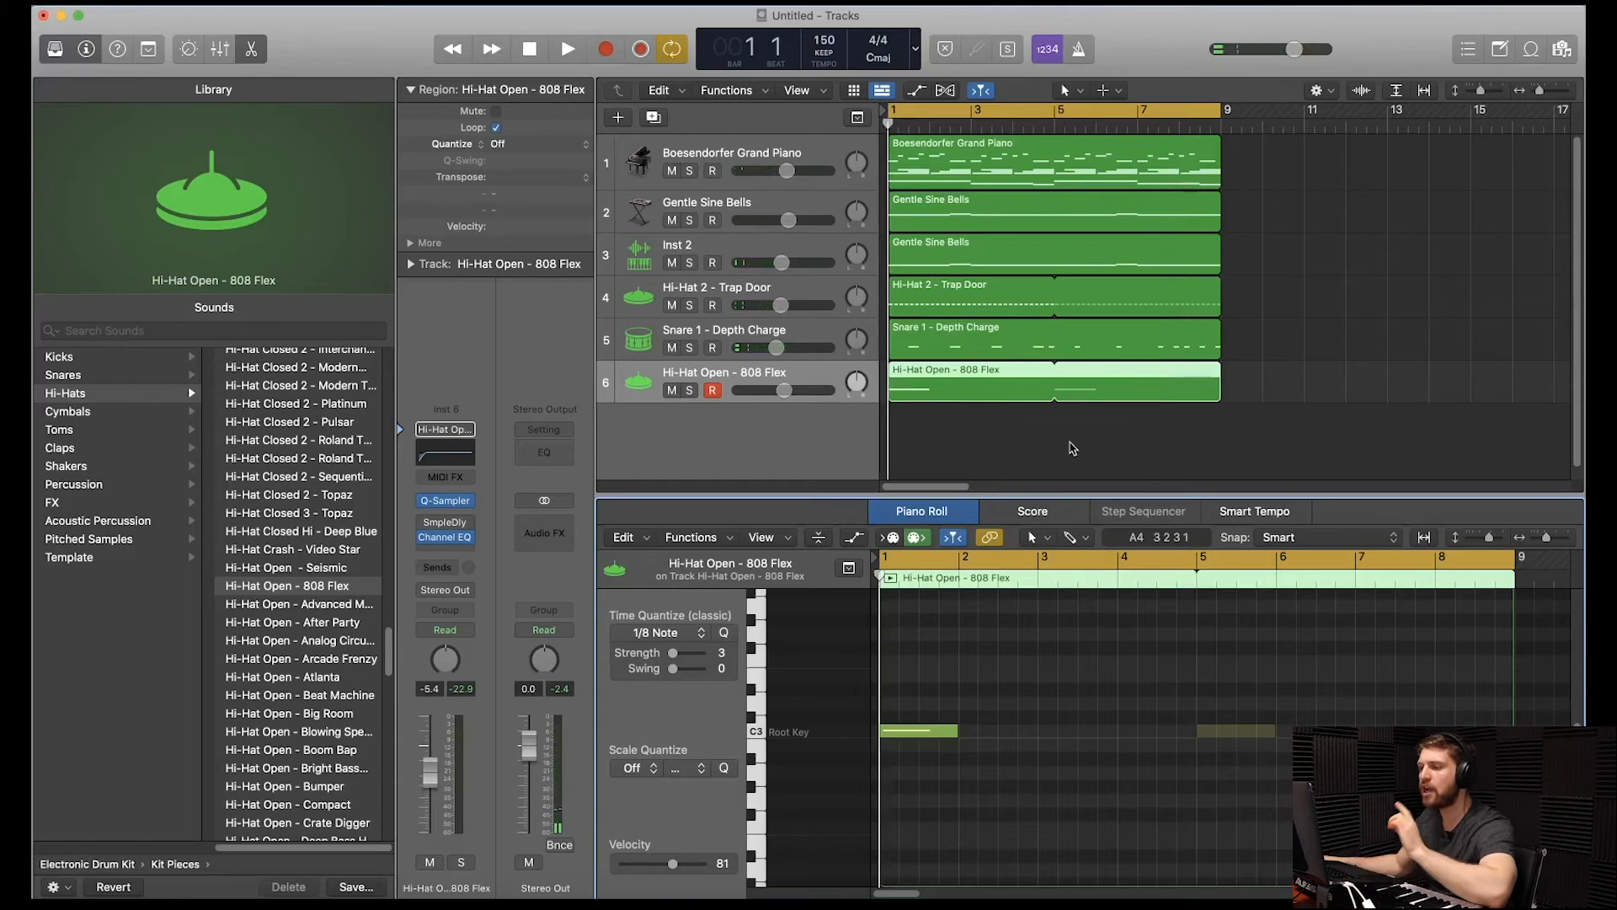
{"action": "key", "text": "space"}
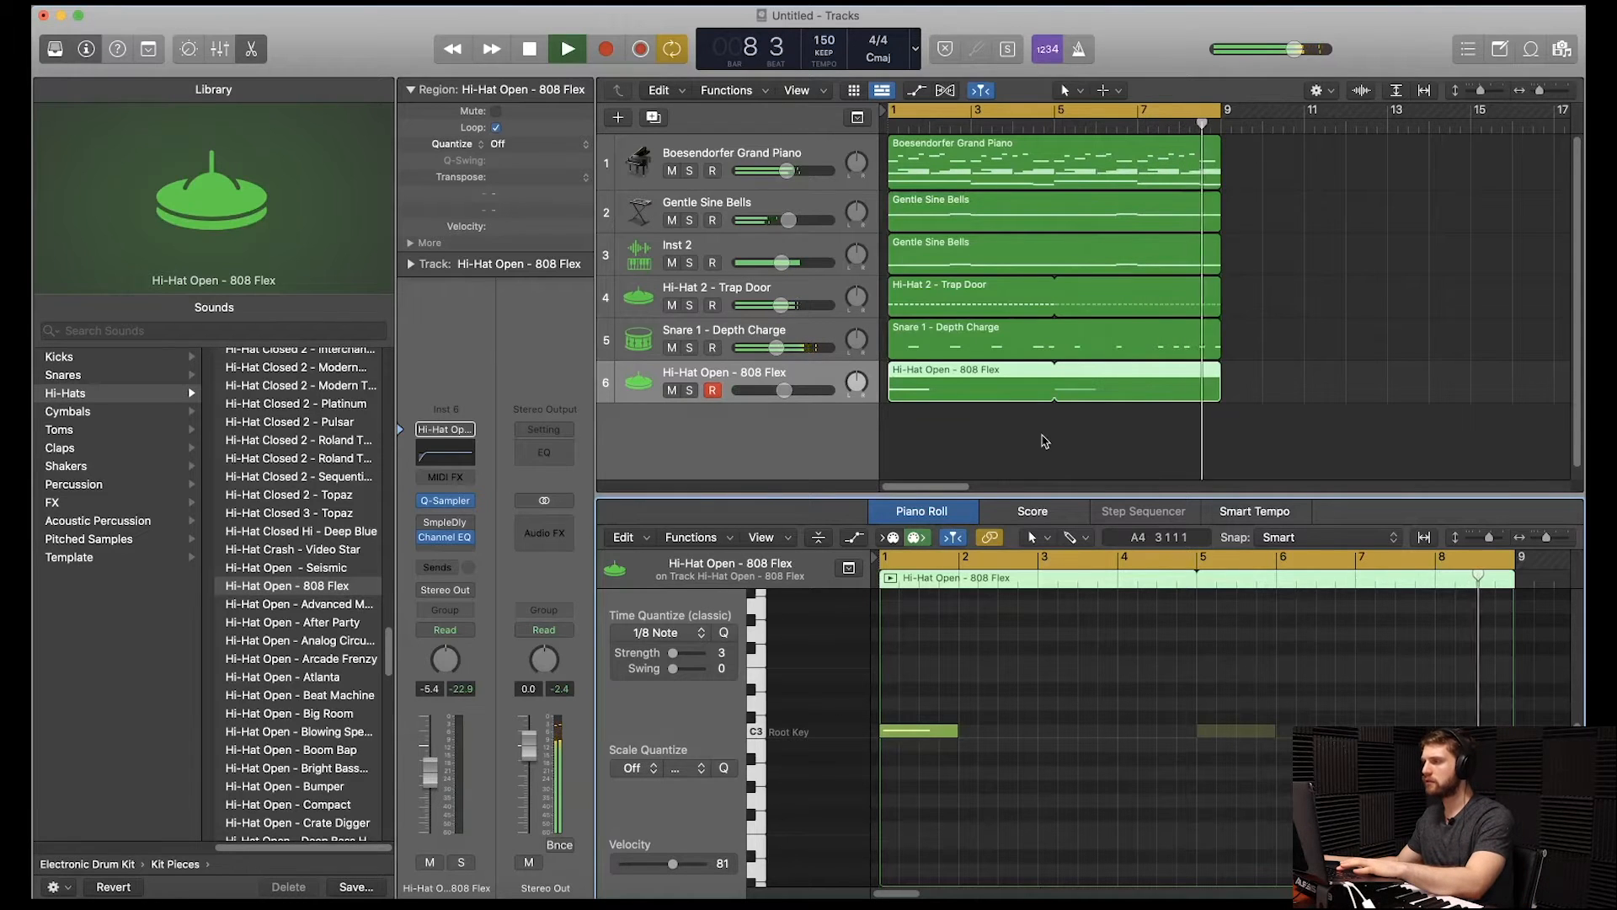
{"action": "key", "text": "space"}
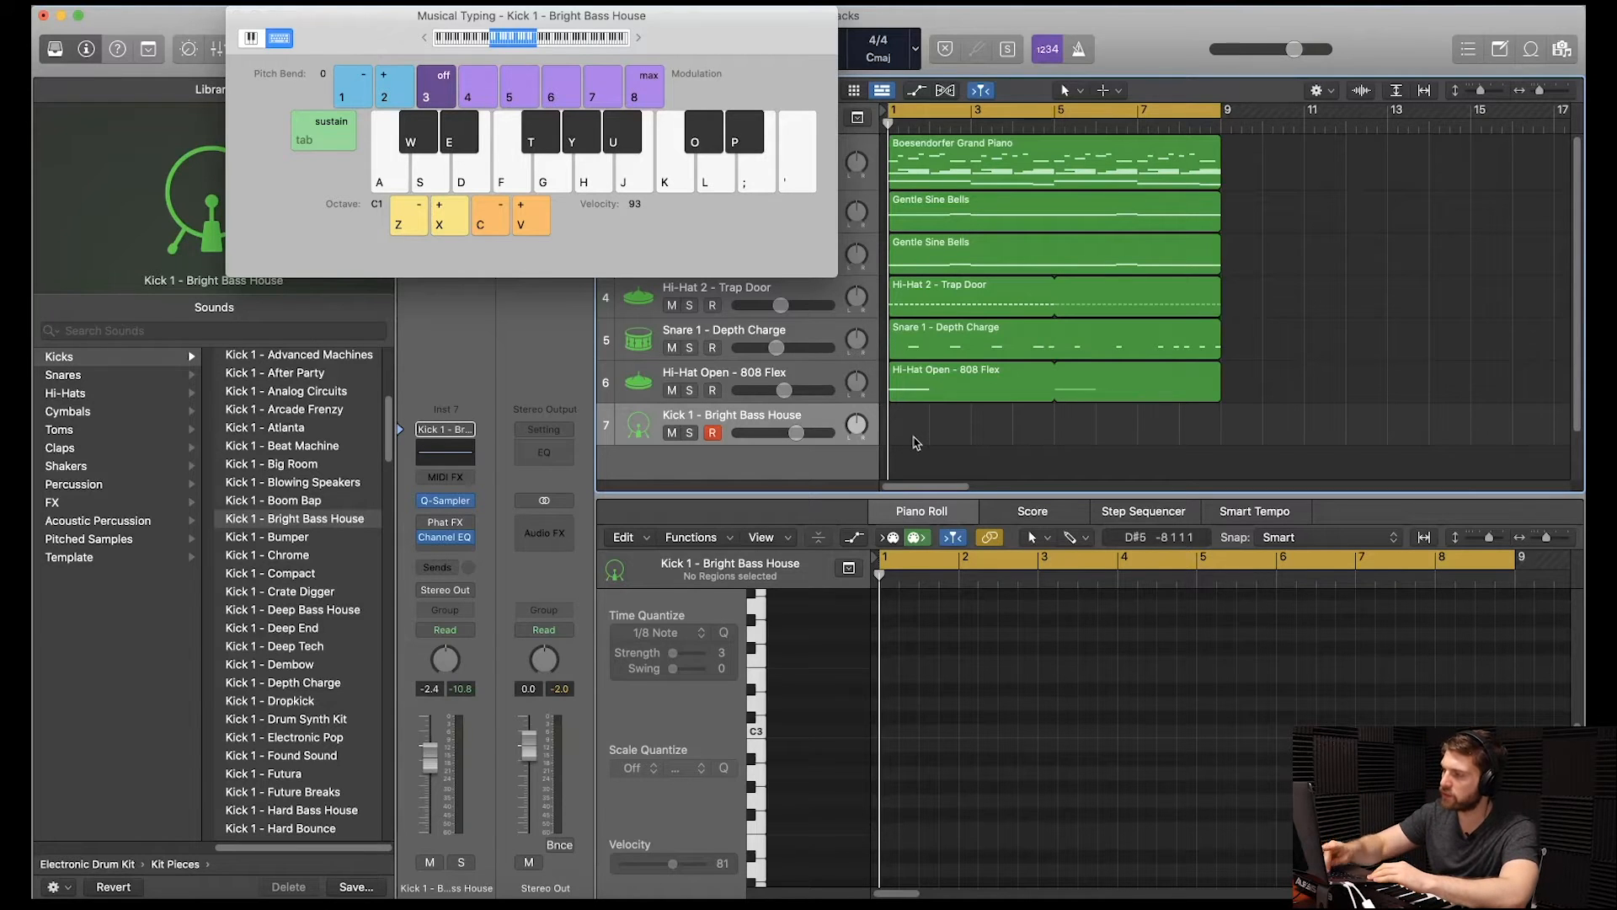
Record a C1 kick pattern on the Kick 1 - Bright Bass House track across the eight-bar cycle
{"action": "key", "text": "space"}
{"action": "key", "text": "a"}
{"action": "key", "text": "a"}
{"action": "key", "text": "a"}
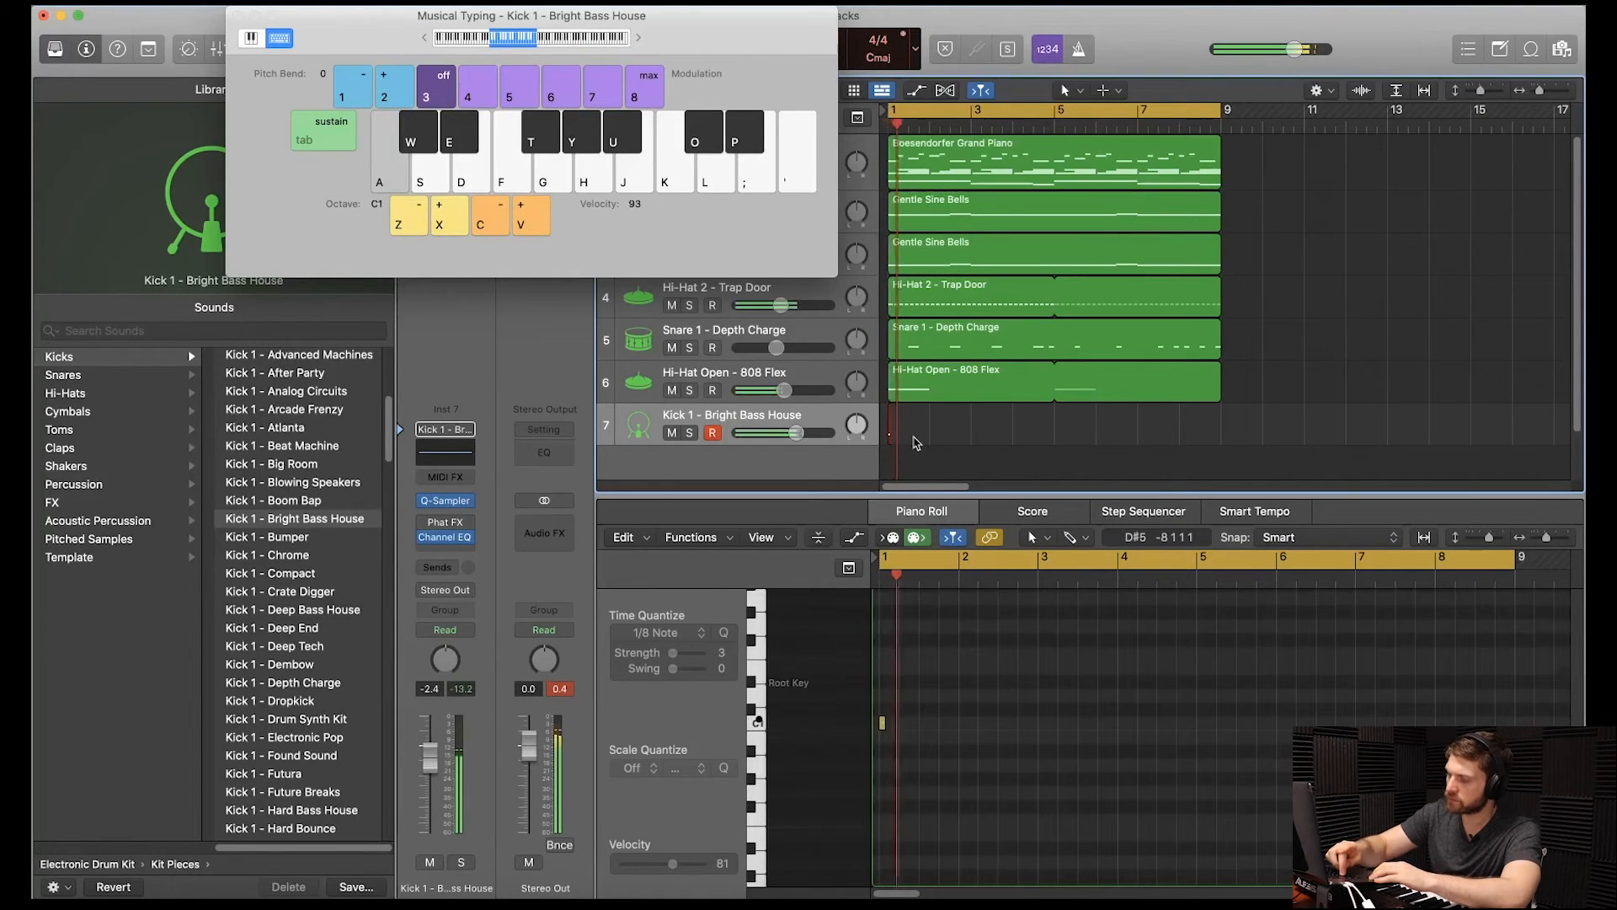
{"action": "key", "text": "a"}
{"action": "key", "text": "a"}
{"action": "key", "text": "a"}
{"action": "key", "text": "a"}
{"action": "key", "text": "a"}
{"action": "key", "text": "a"}
{"action": "key", "text": "a"}
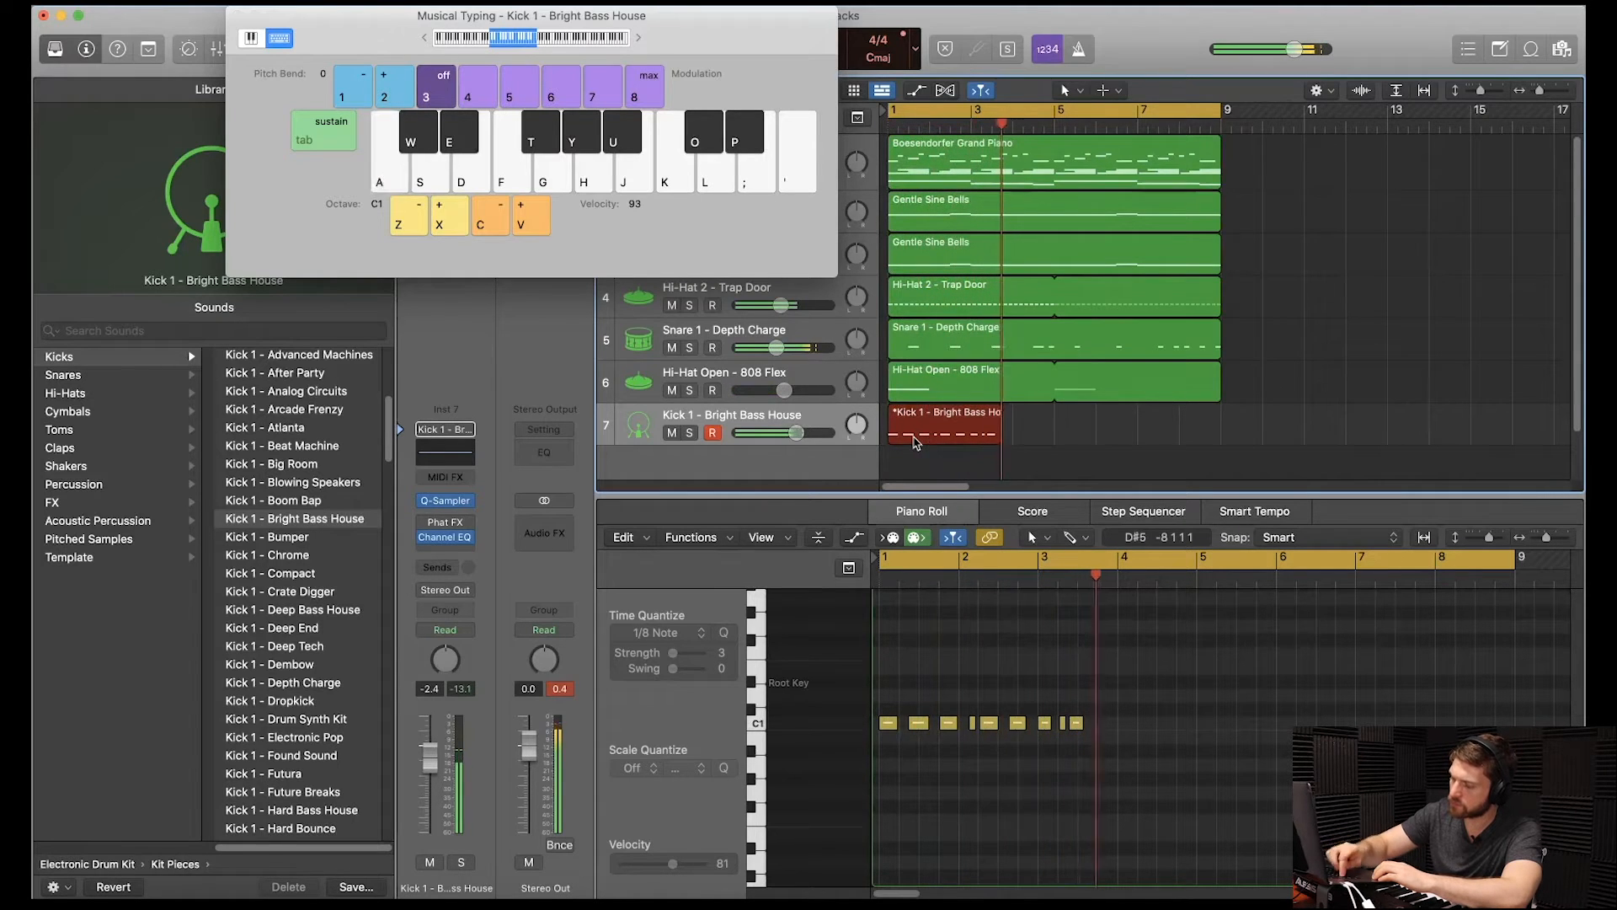
{"action": "key", "text": "a"}
{"action": "key", "text": "a"}
{"action": "key", "text": "a"}
{"action": "key", "text": "a"}
{"action": "key", "text": "a"}
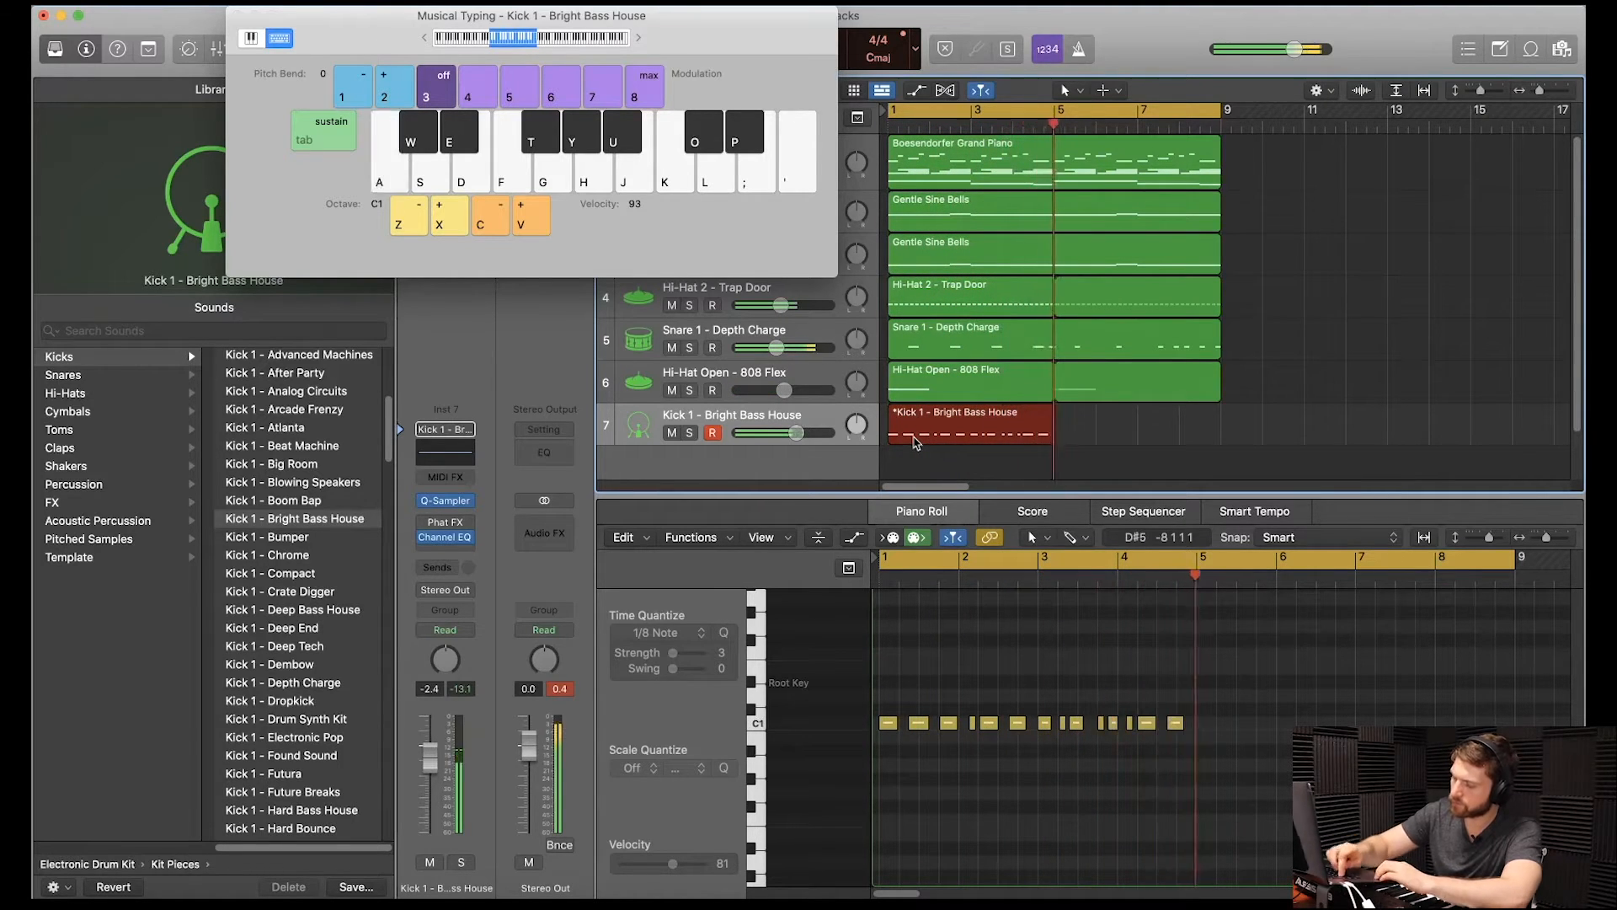
{"action": "key", "text": "a"}
{"action": "key", "text": "a"}
{"action": "key", "text": "a"}
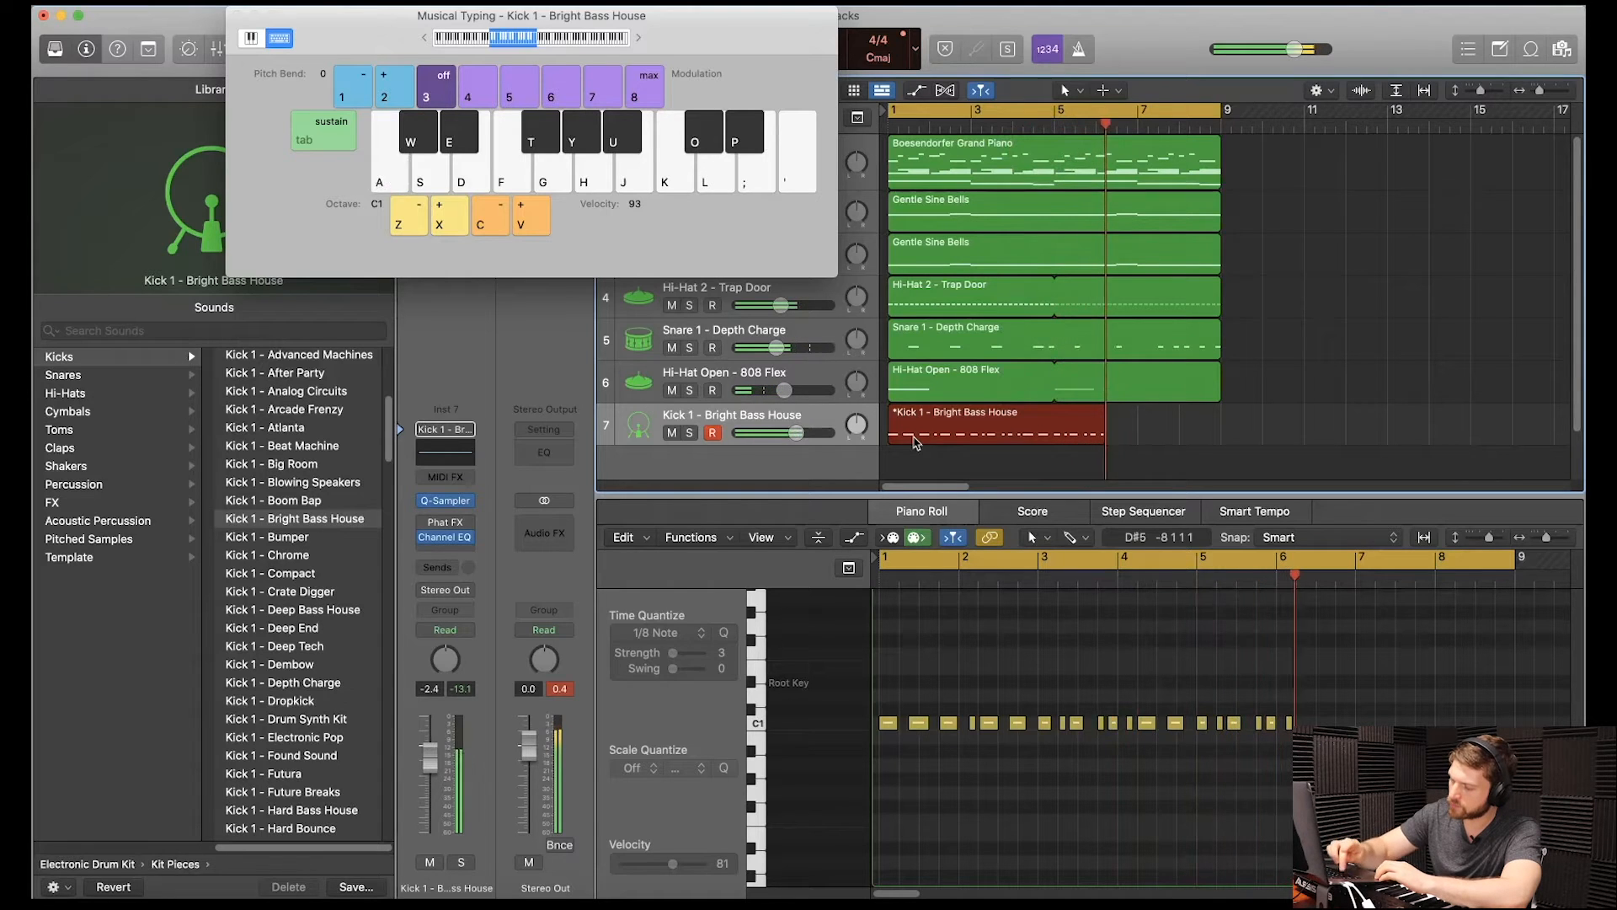
{"action": "key", "text": "a"}
{"action": "key", "text": "a"}
{"action": "key", "text": "a"}
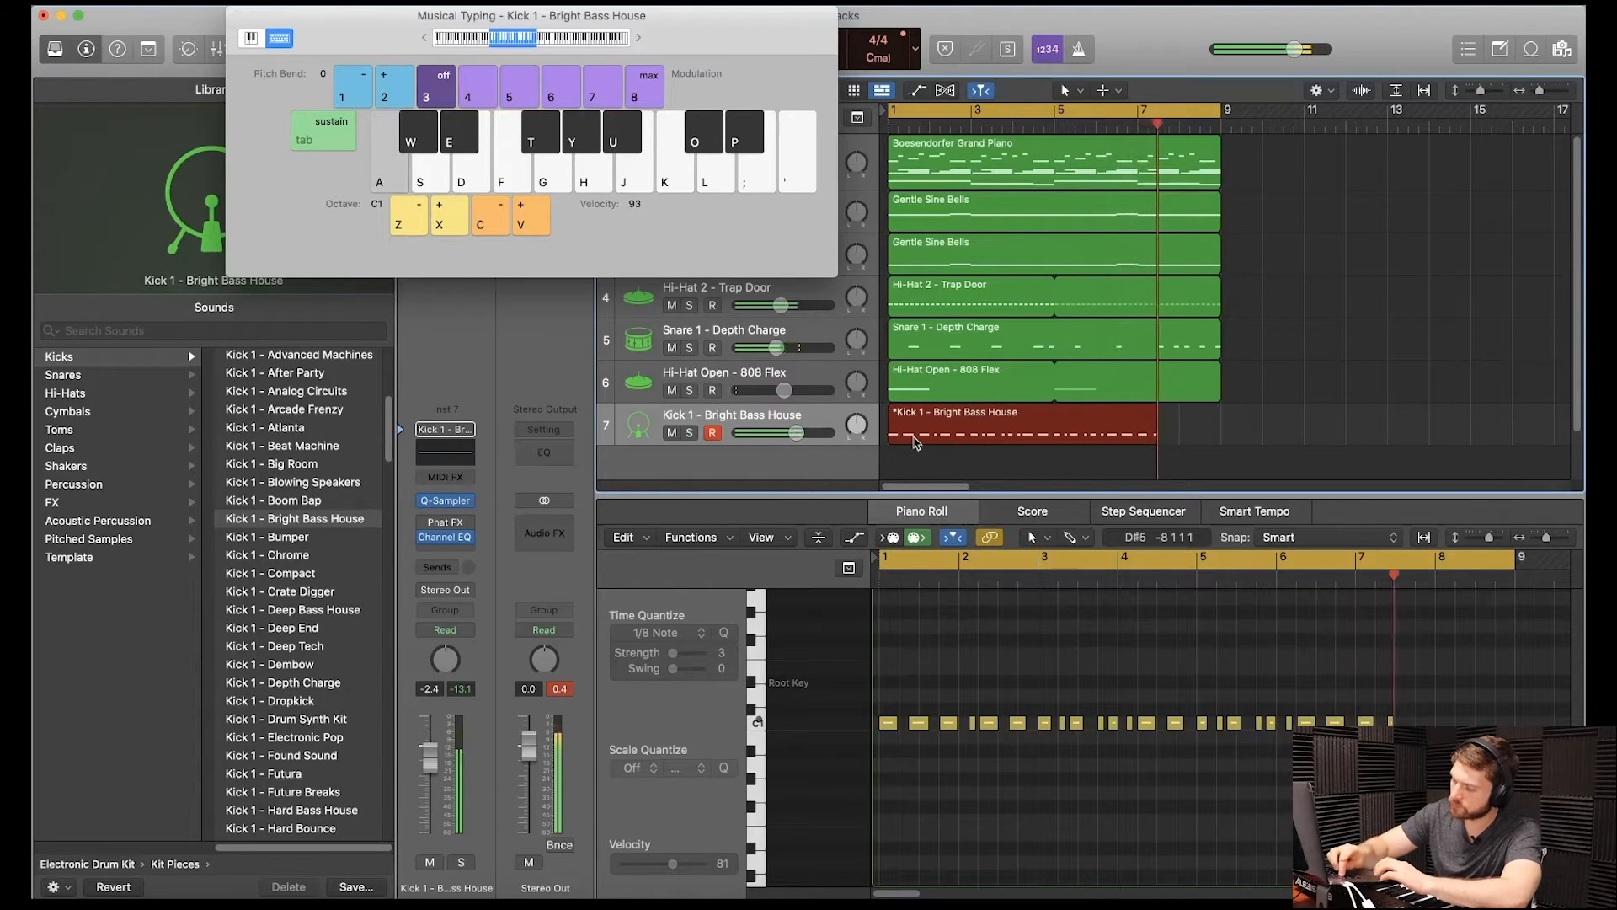
{"action": "key", "text": "a"}
{"action": "key", "text": "a"}
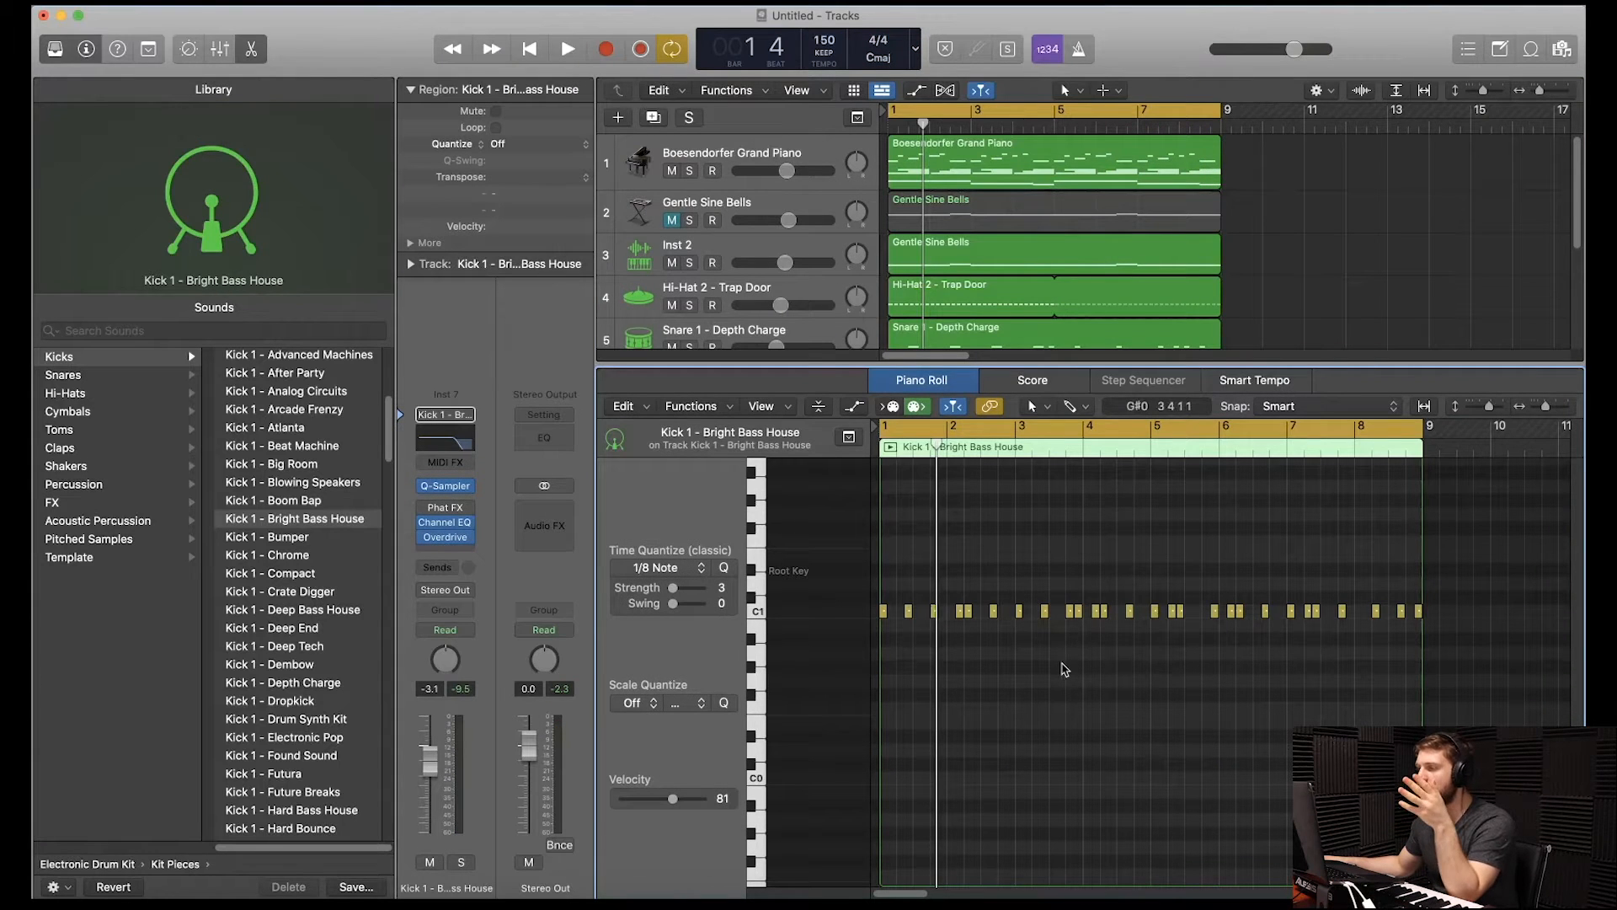
Examine the Channel EQ and Overdrive settings on the Kick 1 - Bright Bass House track
{"action": "left_click", "coordinate": [472, 444]}
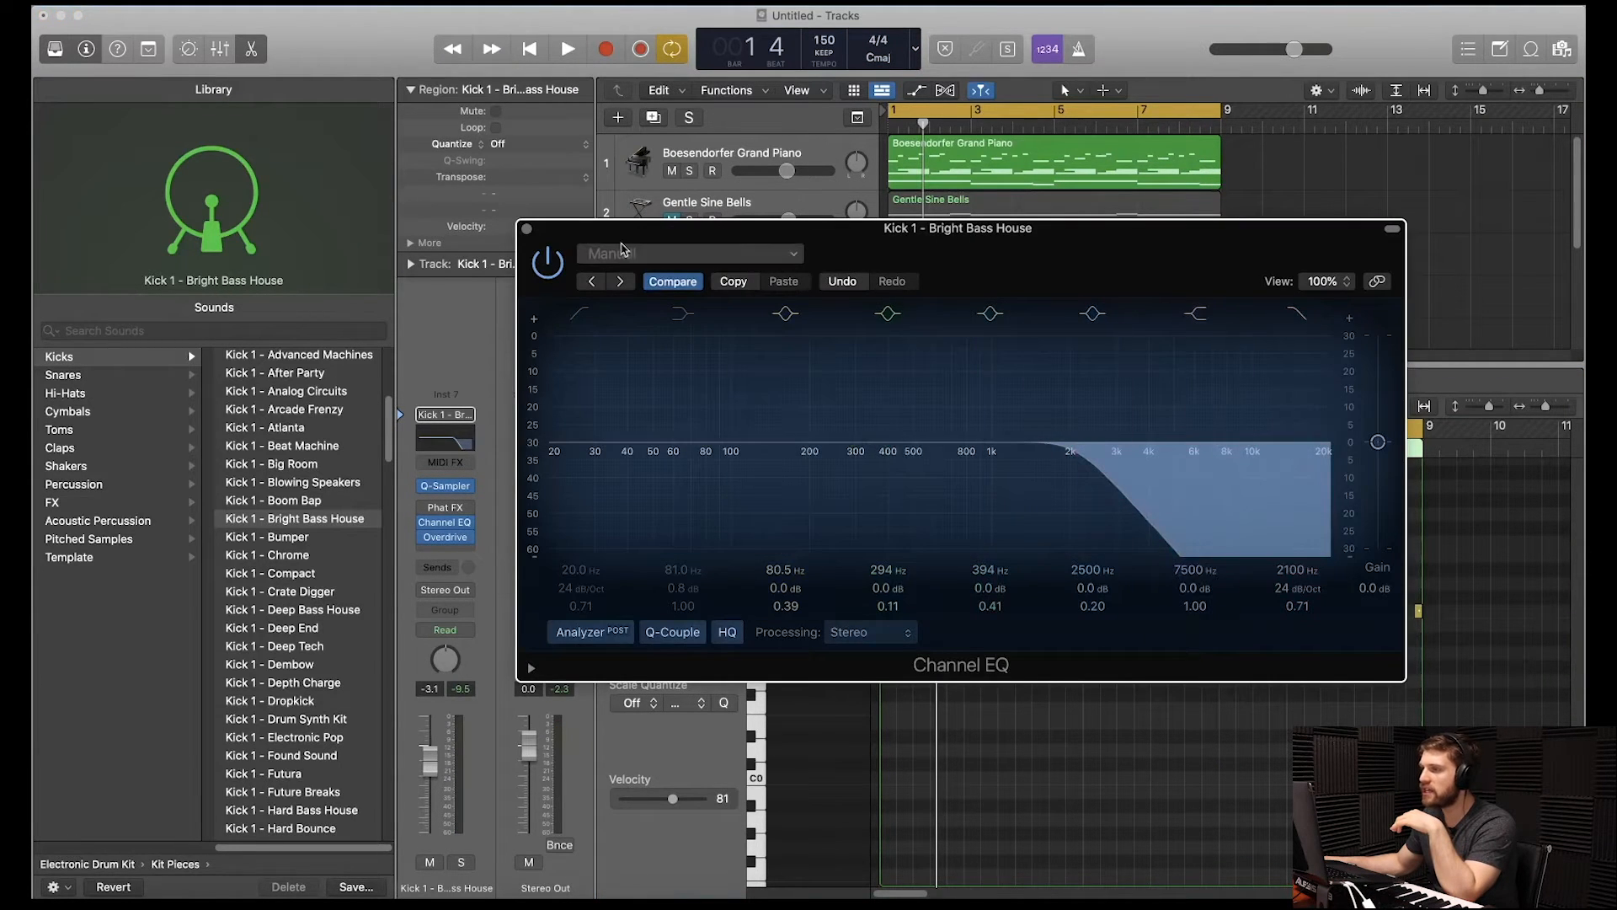
{"action": "left_click", "coordinate": [523, 230]}
{"action": "left_click", "coordinate": [444, 540]}
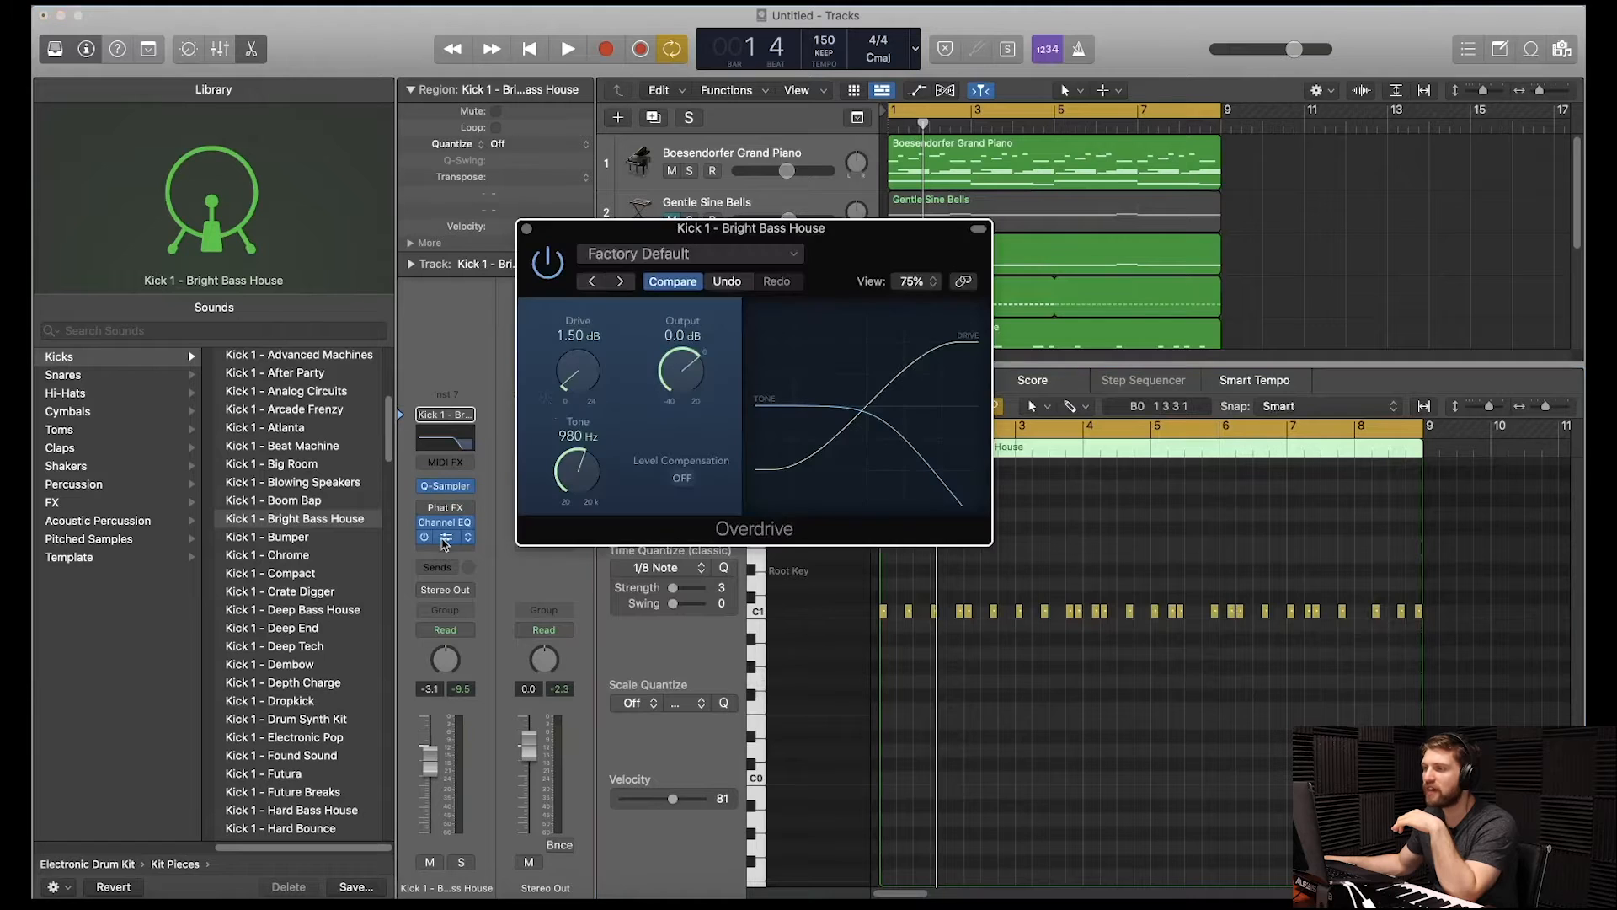
{"action": "left_click", "coordinate": [526, 229]}
Play back the beat and switch the Piano Roll's editing tool from the Pencil to the Pointer
{"action": "key", "text": "space"}
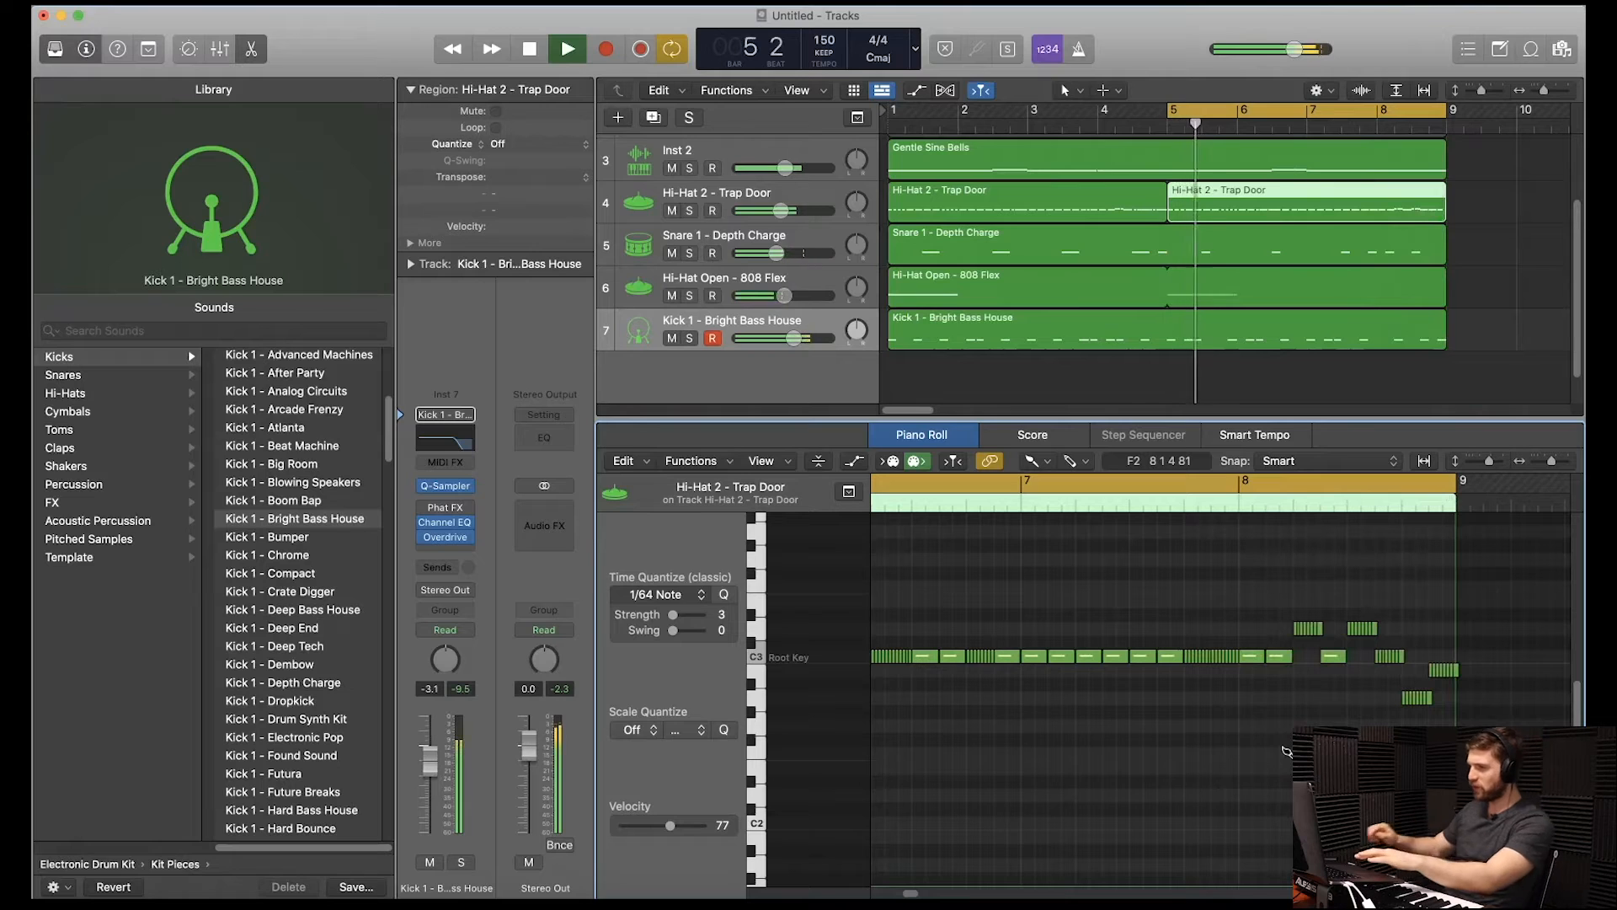
{"action": "left_click", "coordinate": [1030, 461]}
{"action": "left_click", "coordinate": [1063, 476]}
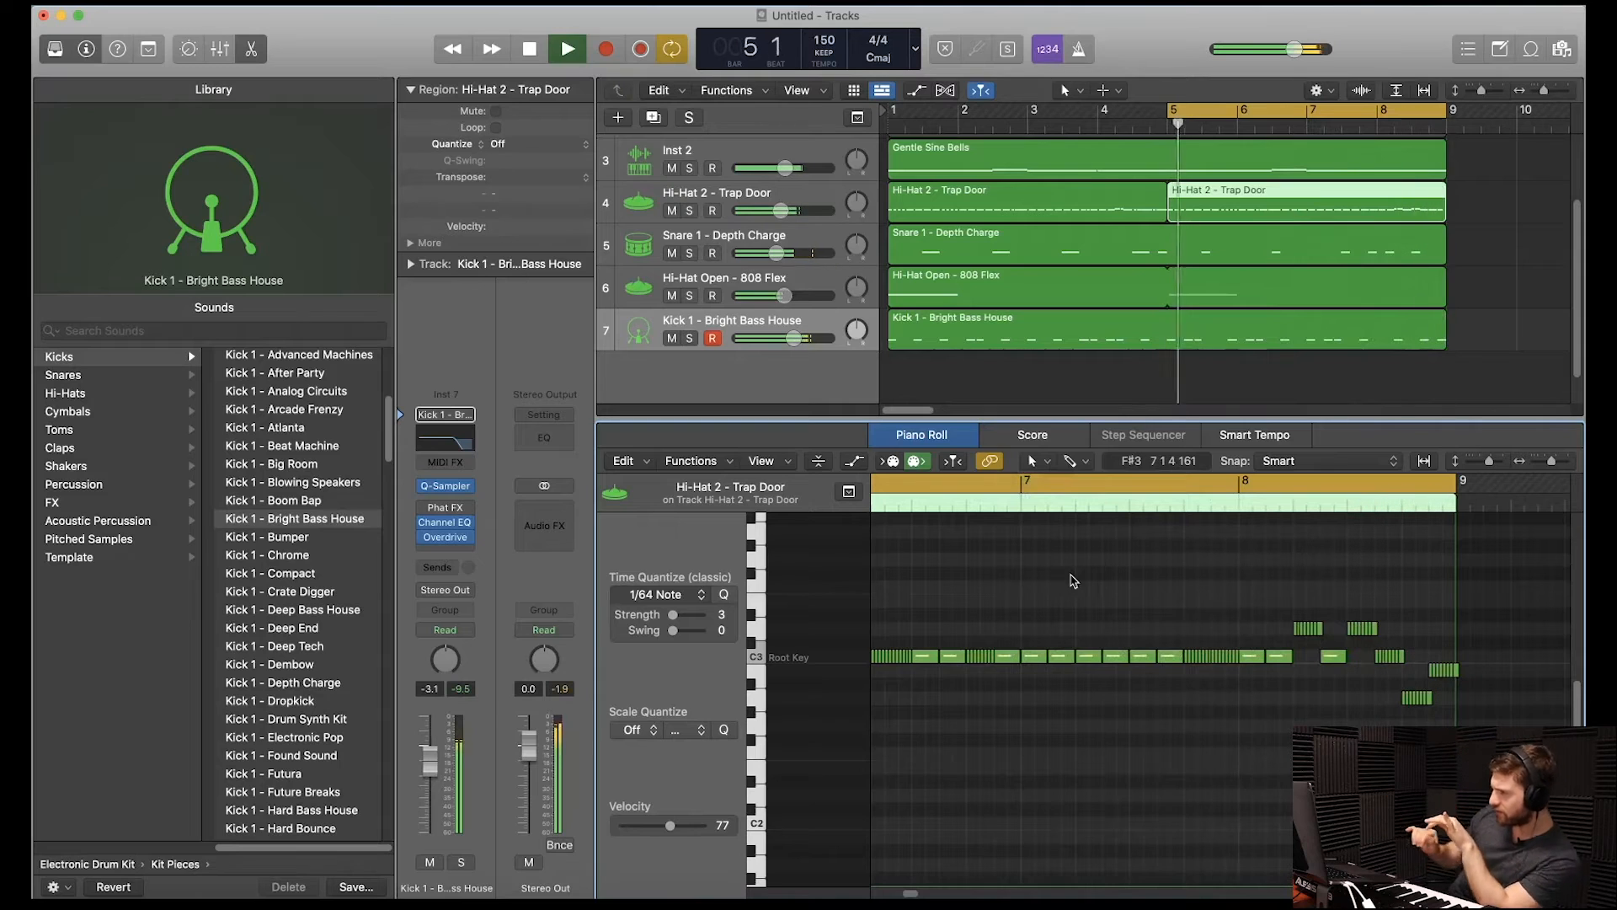
Play back the Hi-Hat 2 - Trap Door patterns with the cycle range on bars 1 to 5 and on bars 5 to 9
{"action": "key", "text": "space"}
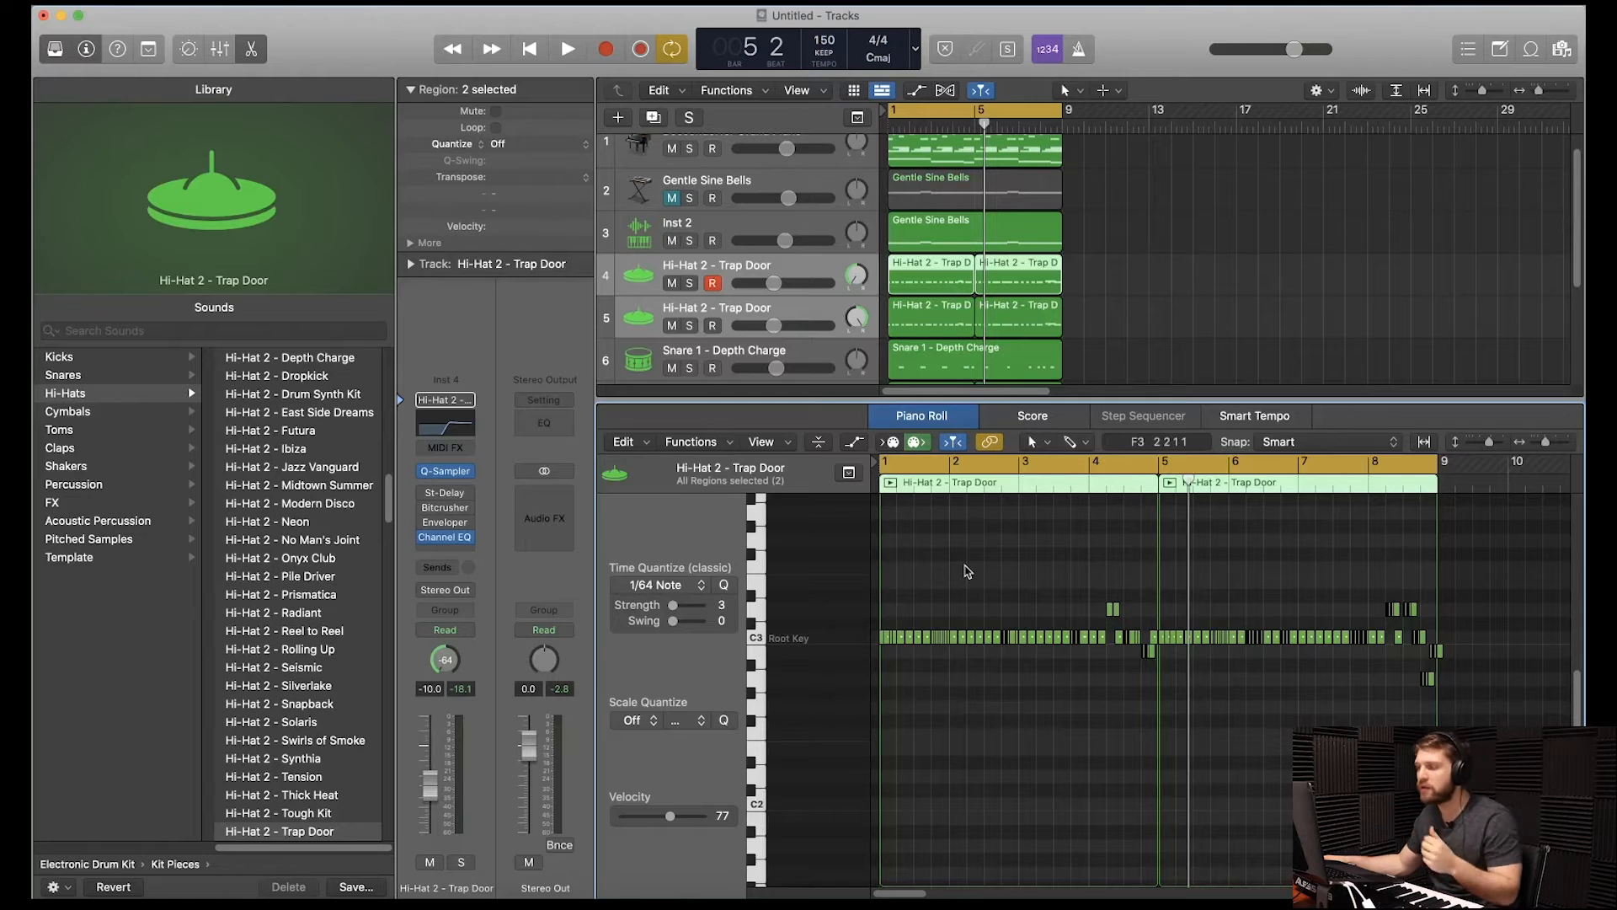
{"action": "key", "text": "super+Right"}
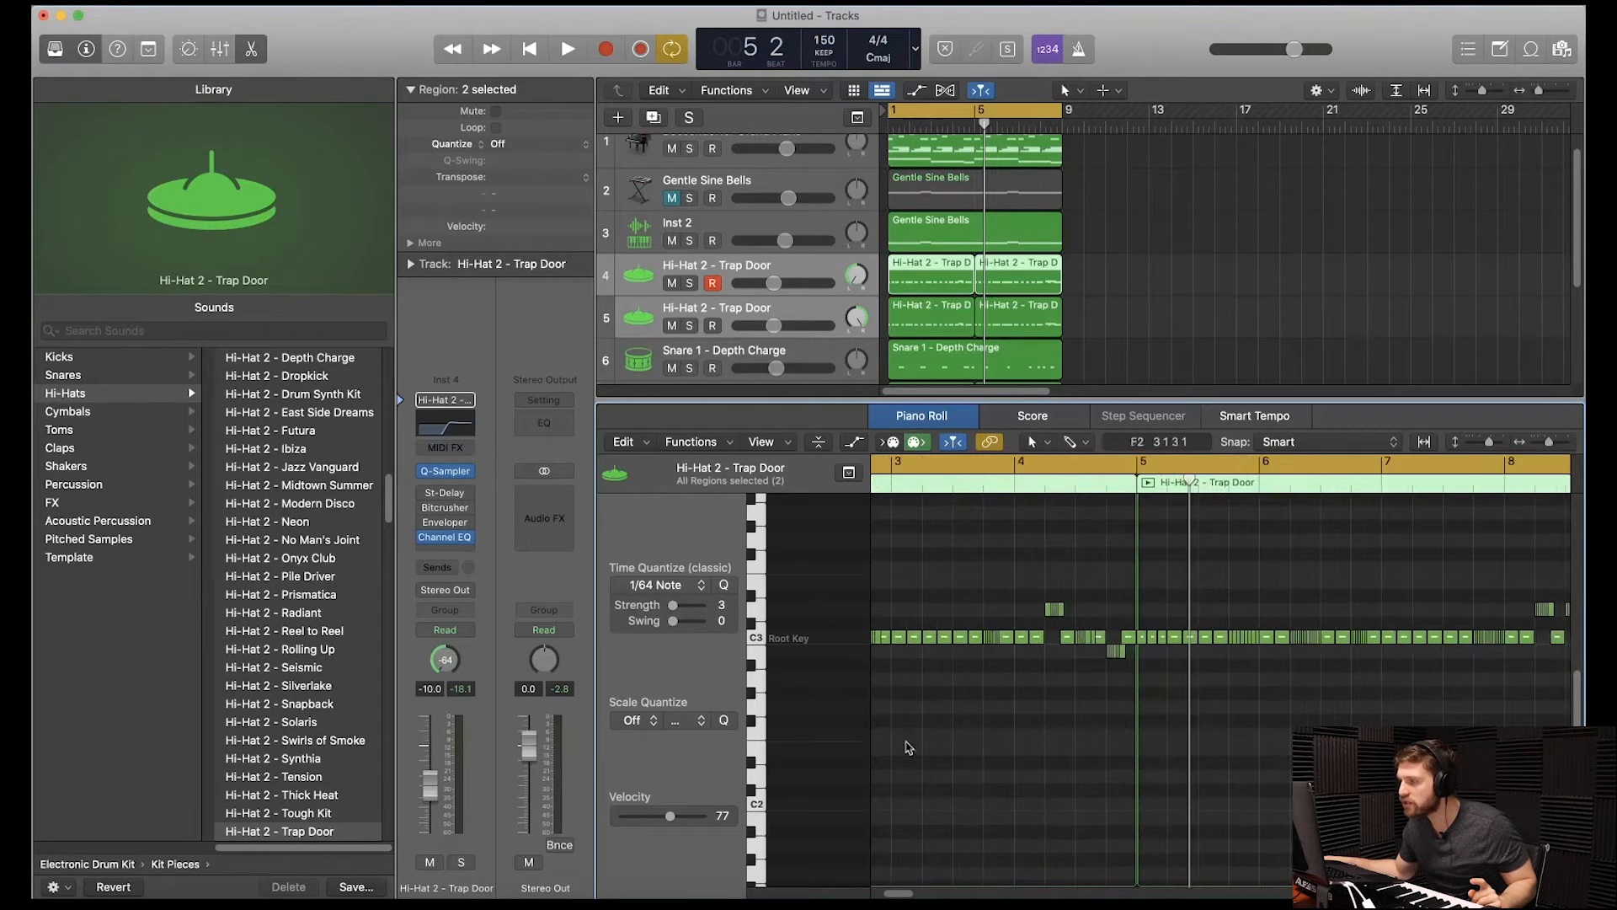
{"action": "left_click_drag", "start_coordinate": [885, 894], "coordinate": [866, 894]}
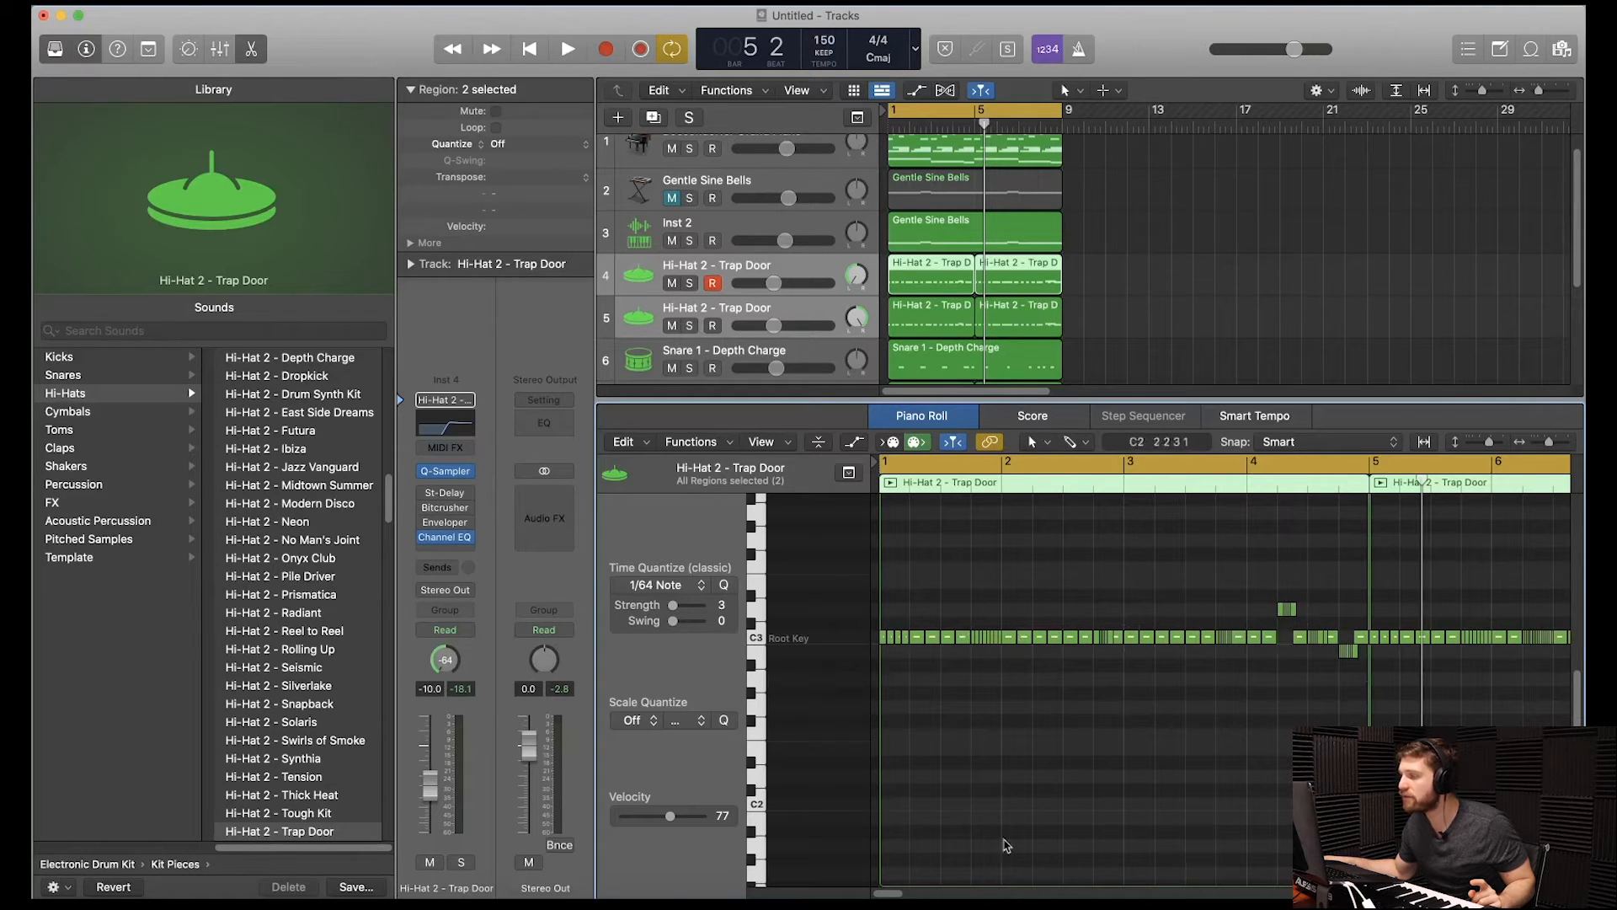
{"action": "left_click", "coordinate": [982, 113]}
{"action": "left_click", "coordinate": [978, 113], "text": "shift"}
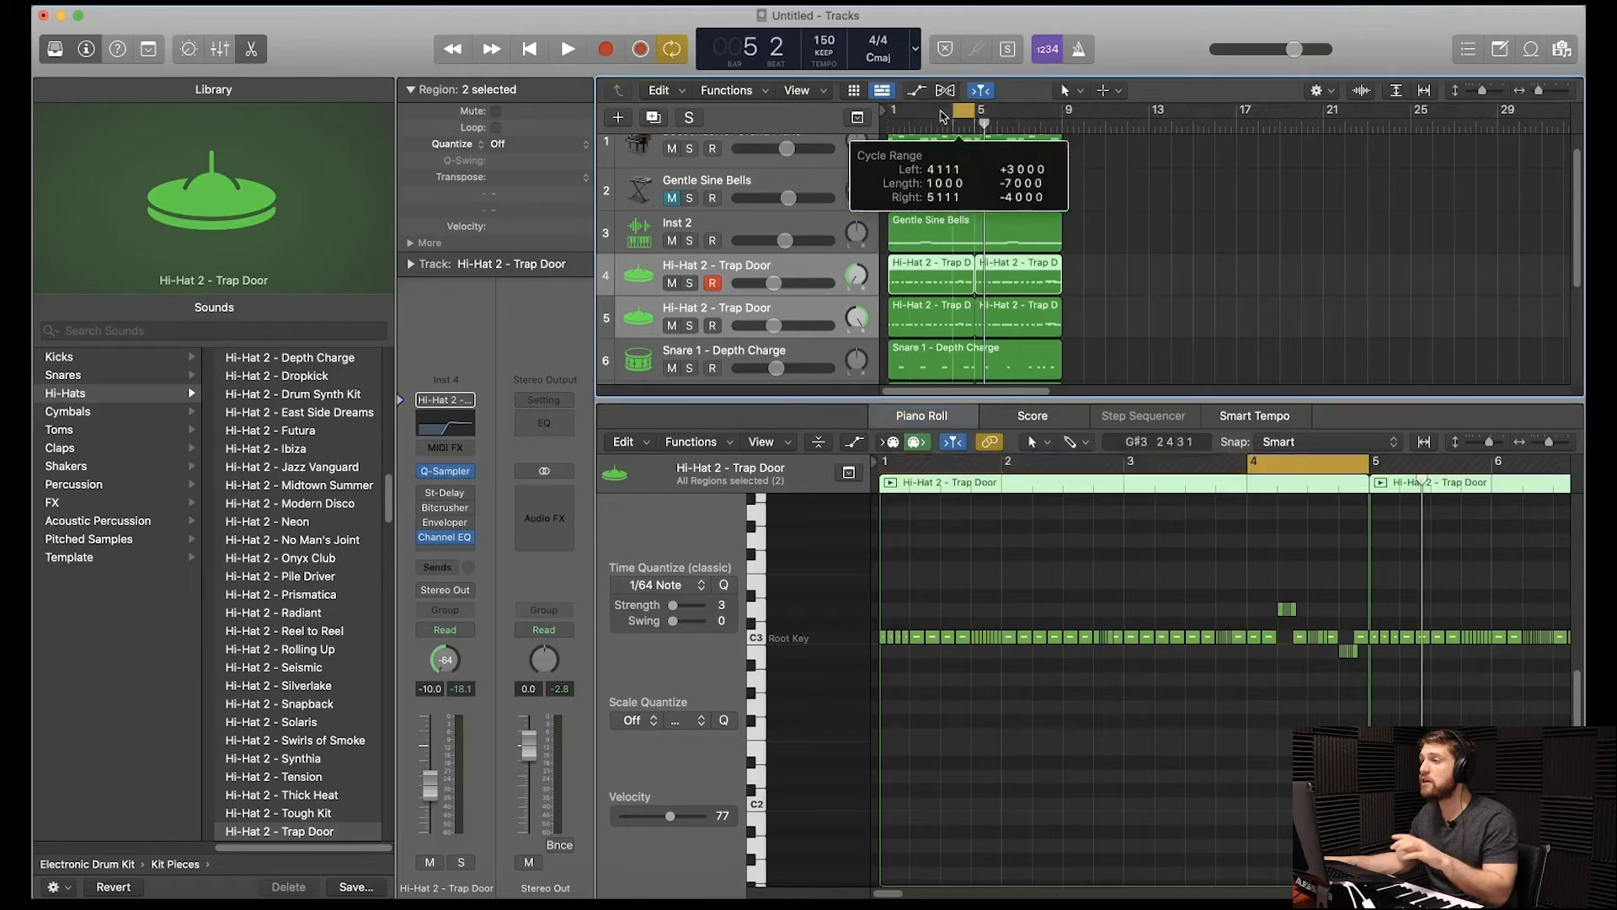
{"action": "key", "text": "space"}
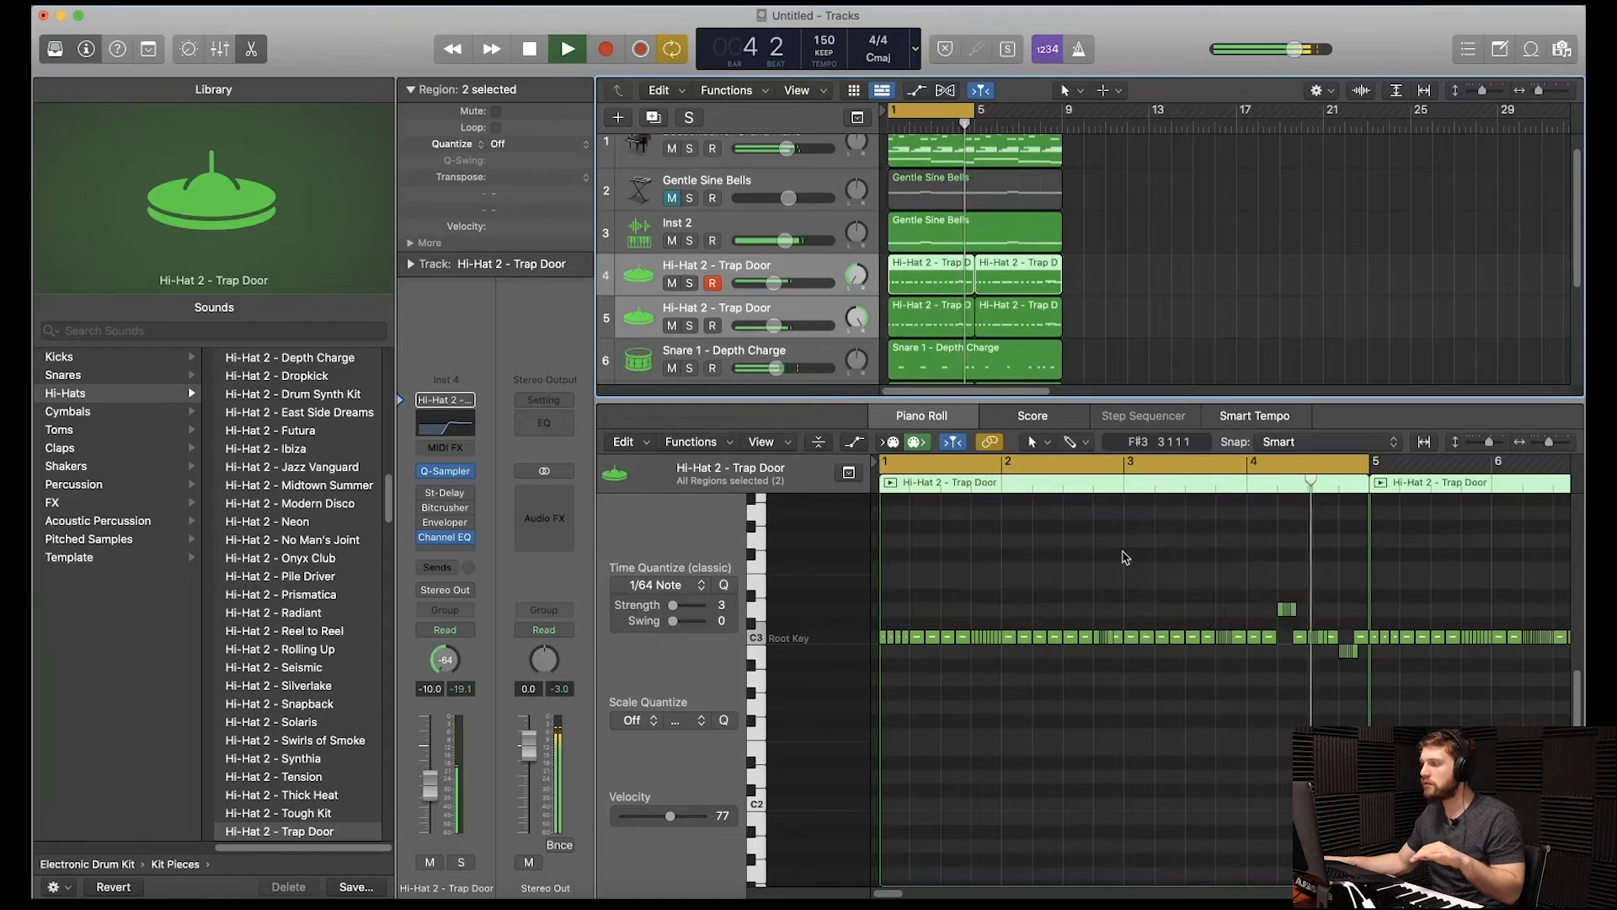
{"action": "key", "text": "space"}
{"action": "left_click_drag", "start_coordinate": [938, 111], "coordinate": [1025, 112]}
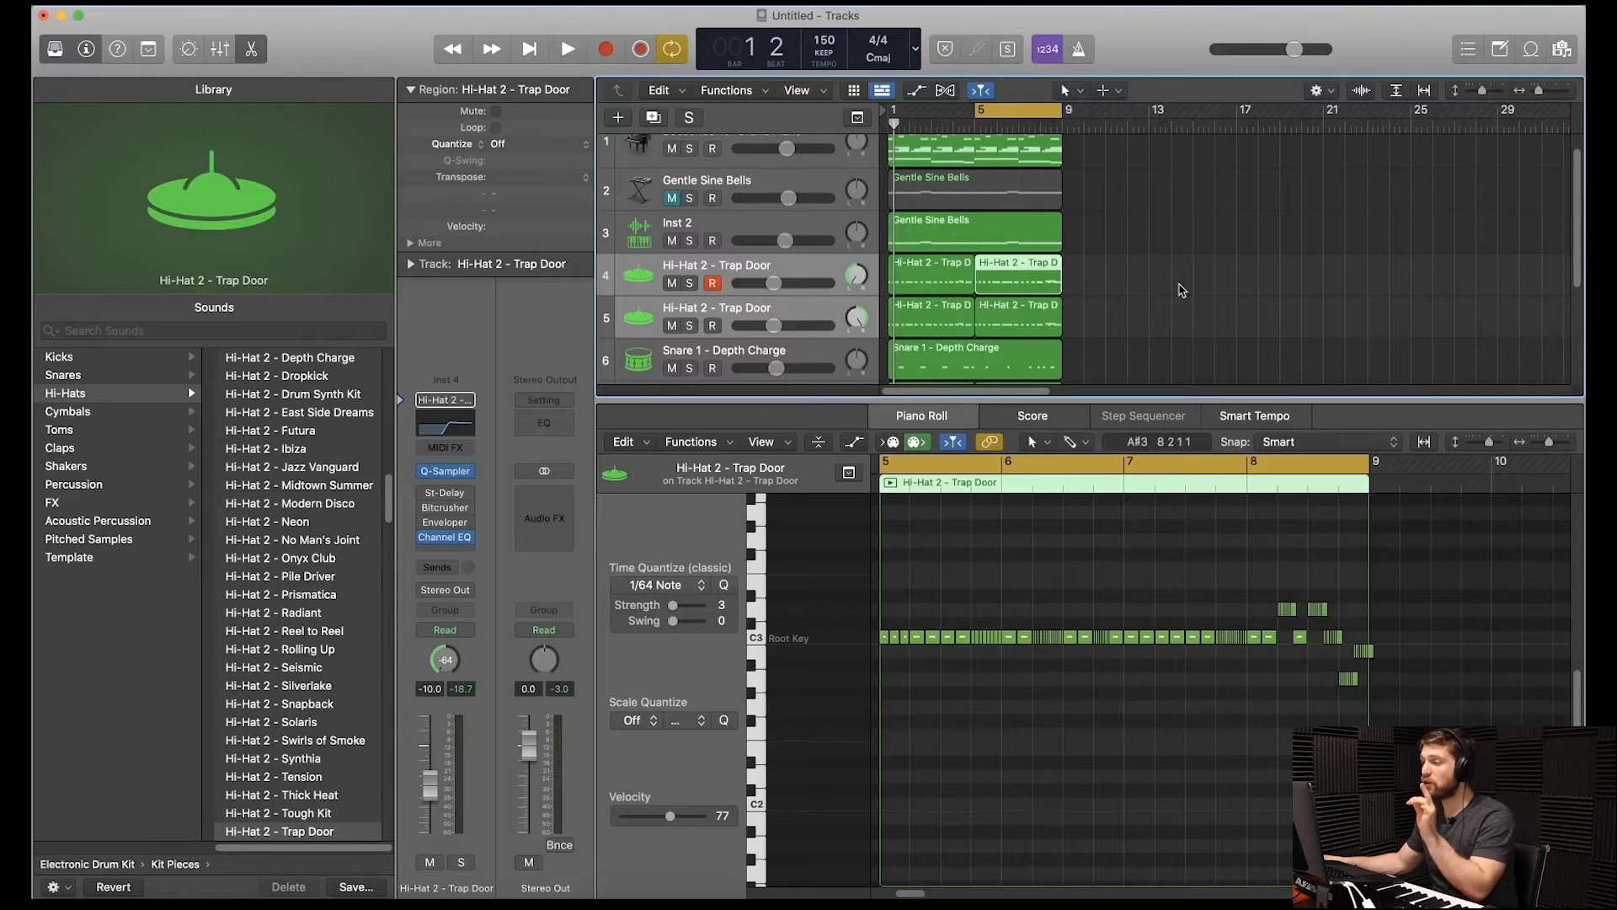
{"action": "key", "text": "space"}
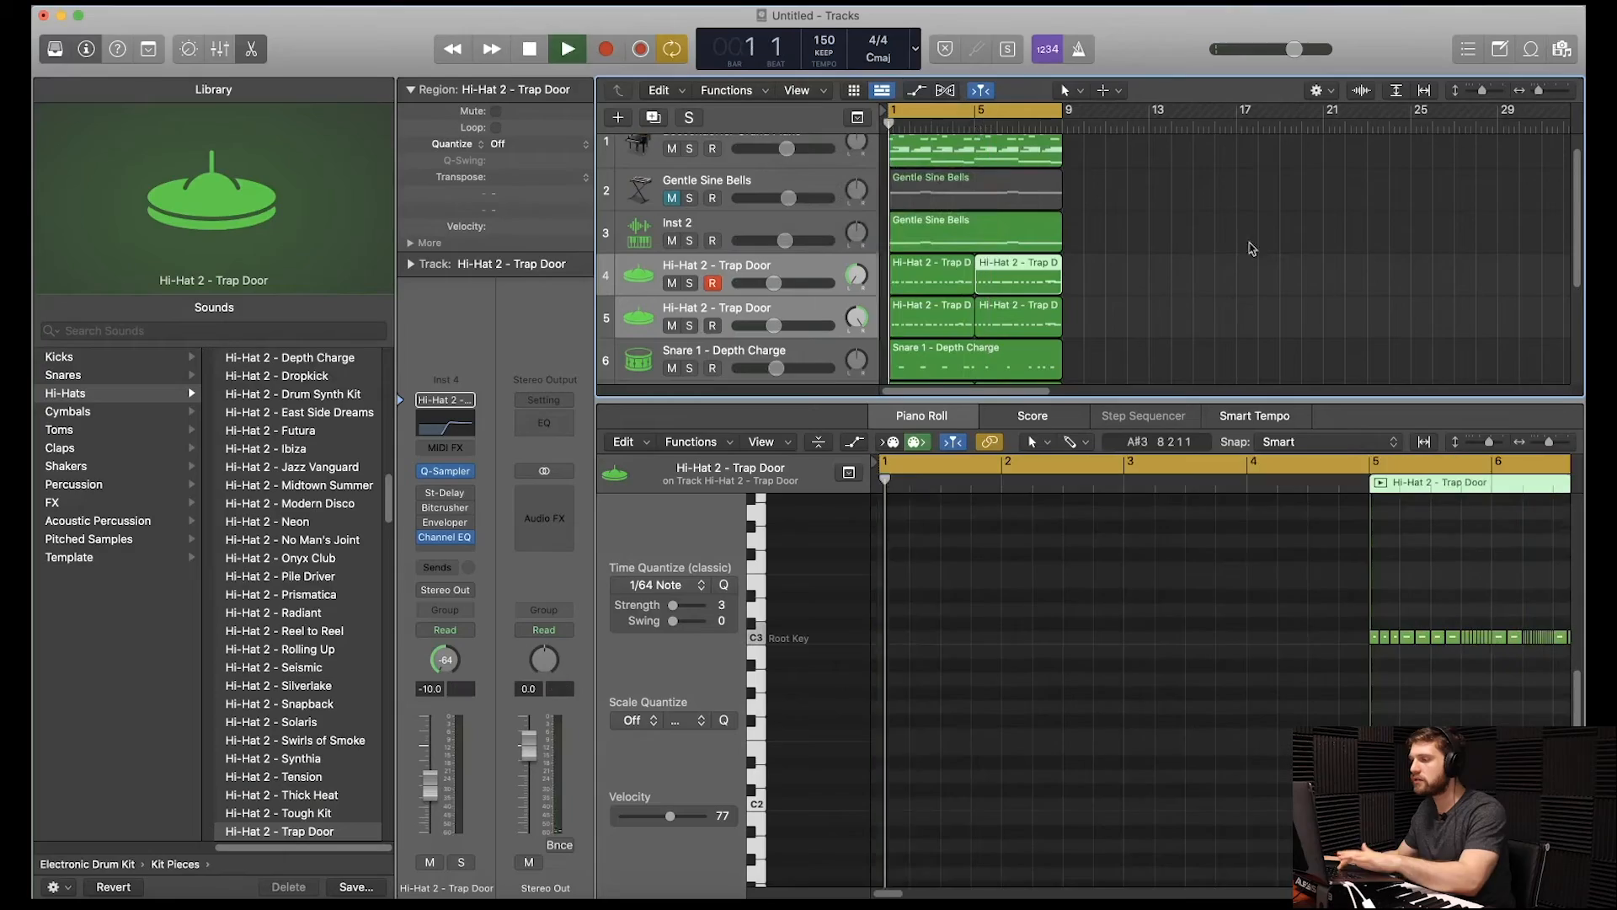
Select the four regions on both Hi-Hat 2 - Trap Door tracks and examine their notes together in the Piano Roll during playback
{"action": "left_click_drag", "start_coordinate": [1205, 299], "coordinate": [909, 274]}
{"action": "scroll", "coordinate": [1382, 596], "scroll_direction": "down", "scroll_amount": 5}
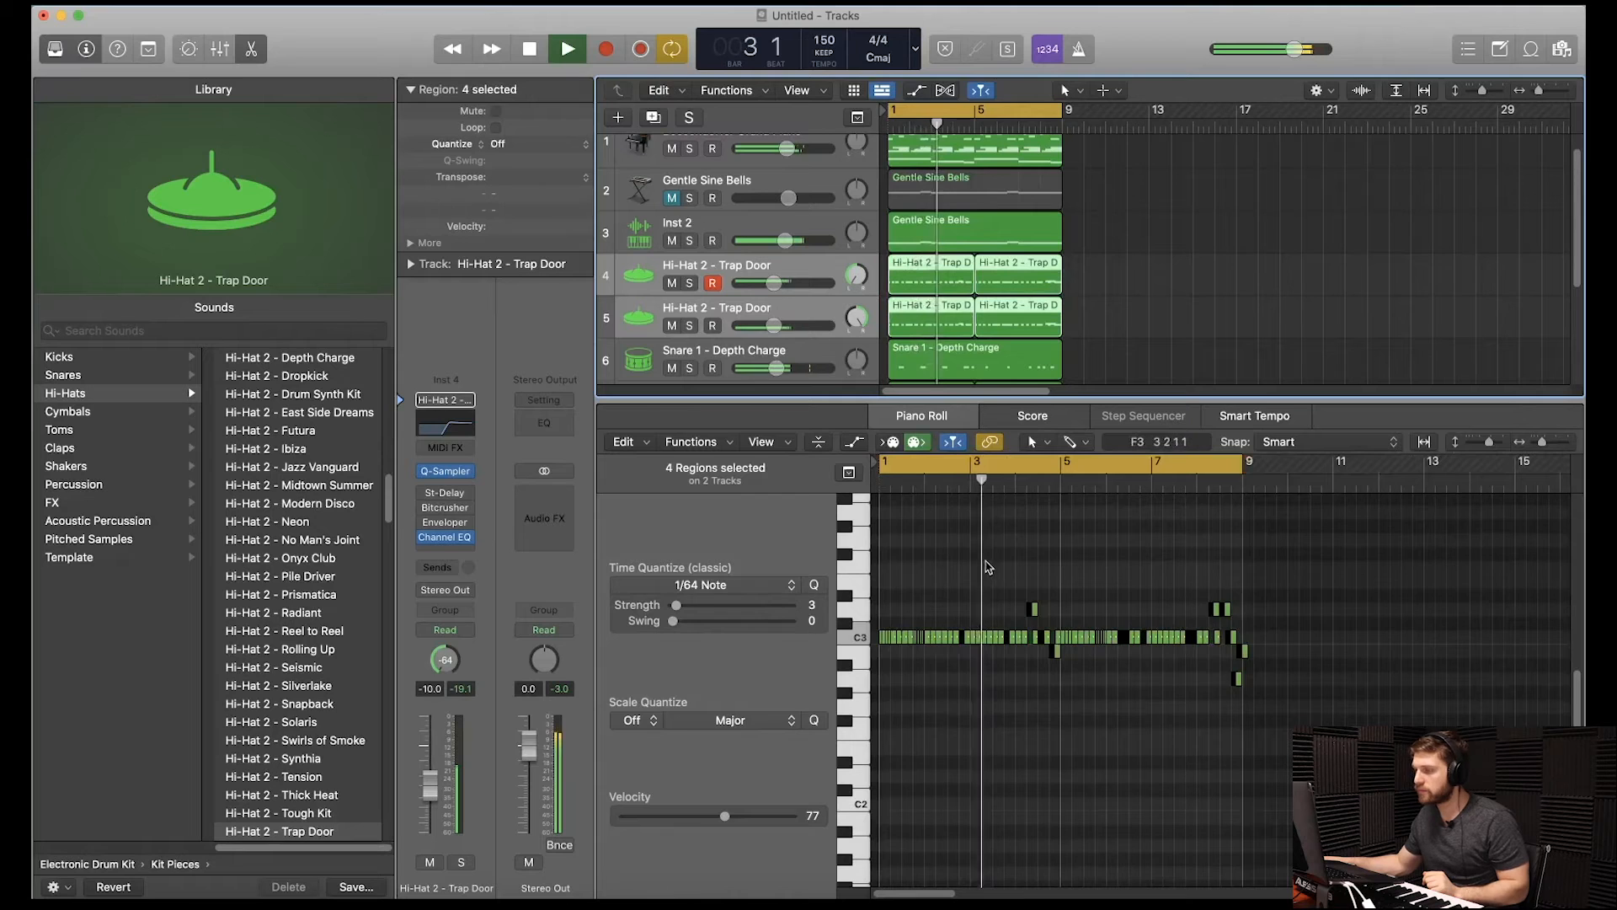
{"action": "scroll", "coordinate": [987, 566], "scroll_direction": "up", "scroll_amount": 3}
{"action": "scroll", "coordinate": [988, 566], "scroll_direction": "up", "scroll_amount": 2}
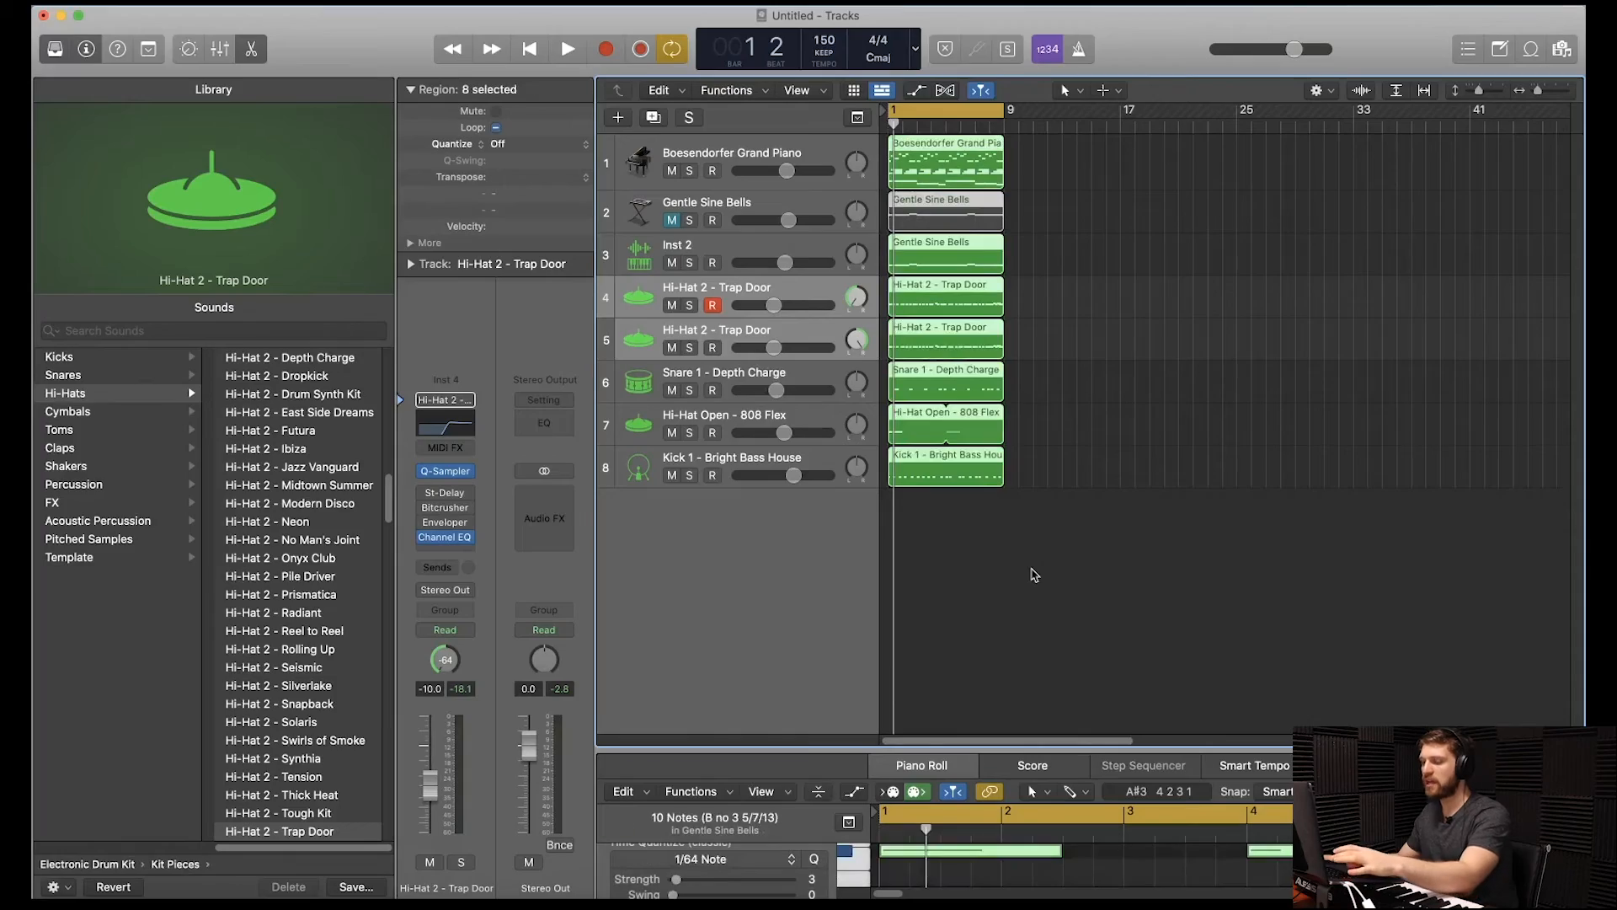
Repeat the selected eight-bar regions of all eight tracks five times to extend the arrangement to bar 49
{"action": "key", "text": "super+r"}
{"action": "key", "text": "super+r"}
{"action": "key", "text": "super+r"}
{"action": "key", "text": "super+r"}
{"action": "key", "text": "super+r"}
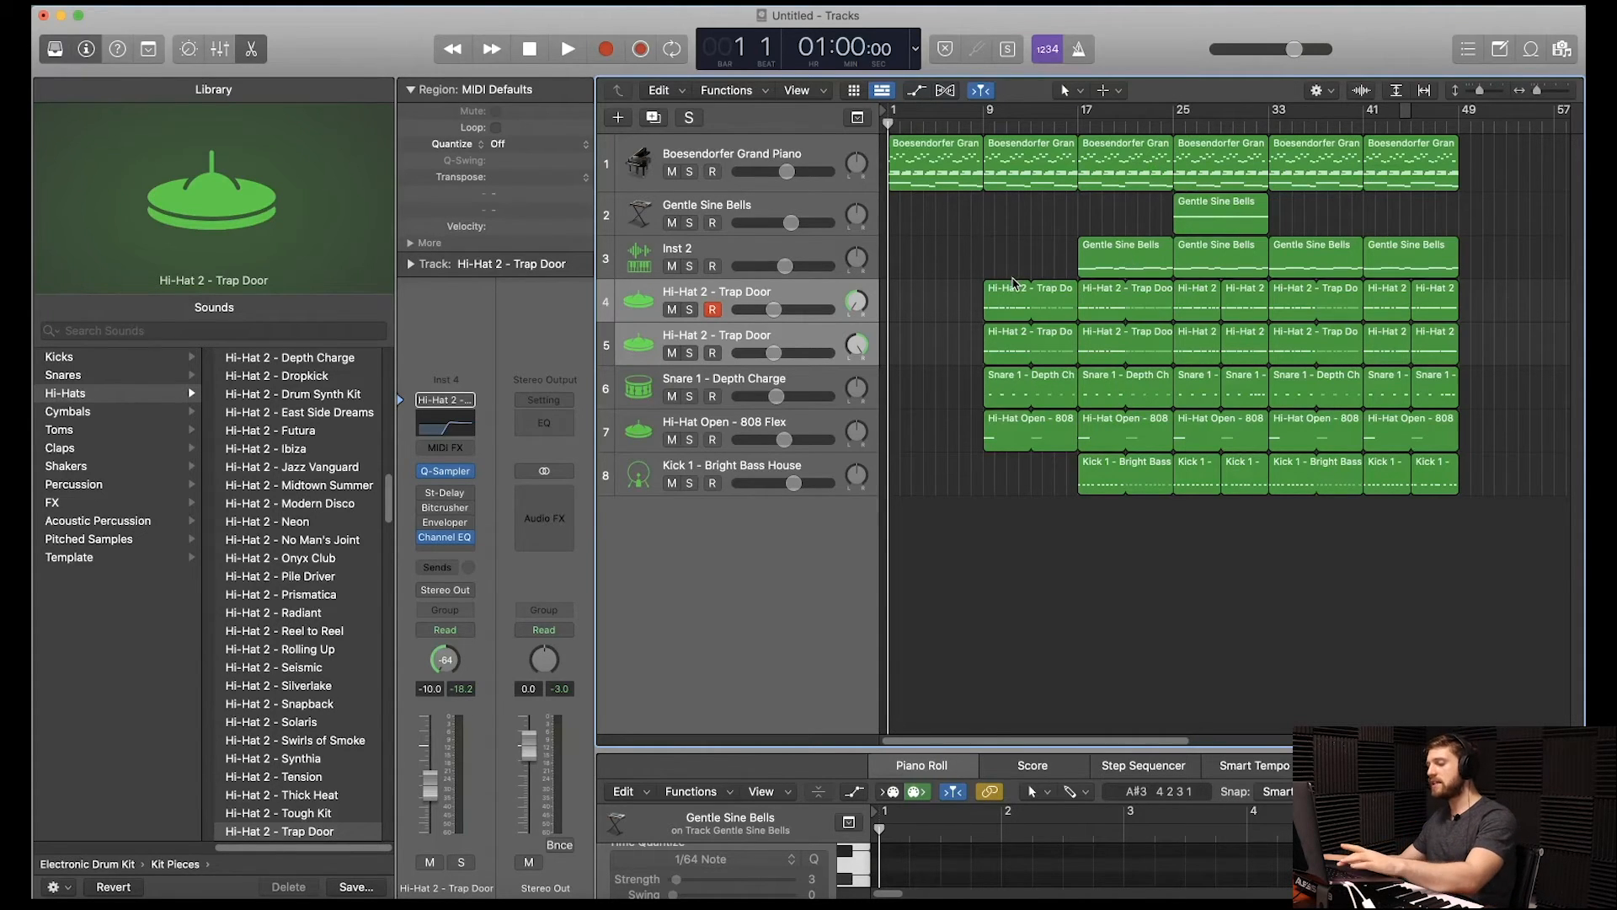
Play back the extended arrangement from bar 1 and stop it around bar 35
{"action": "key", "text": "space"}
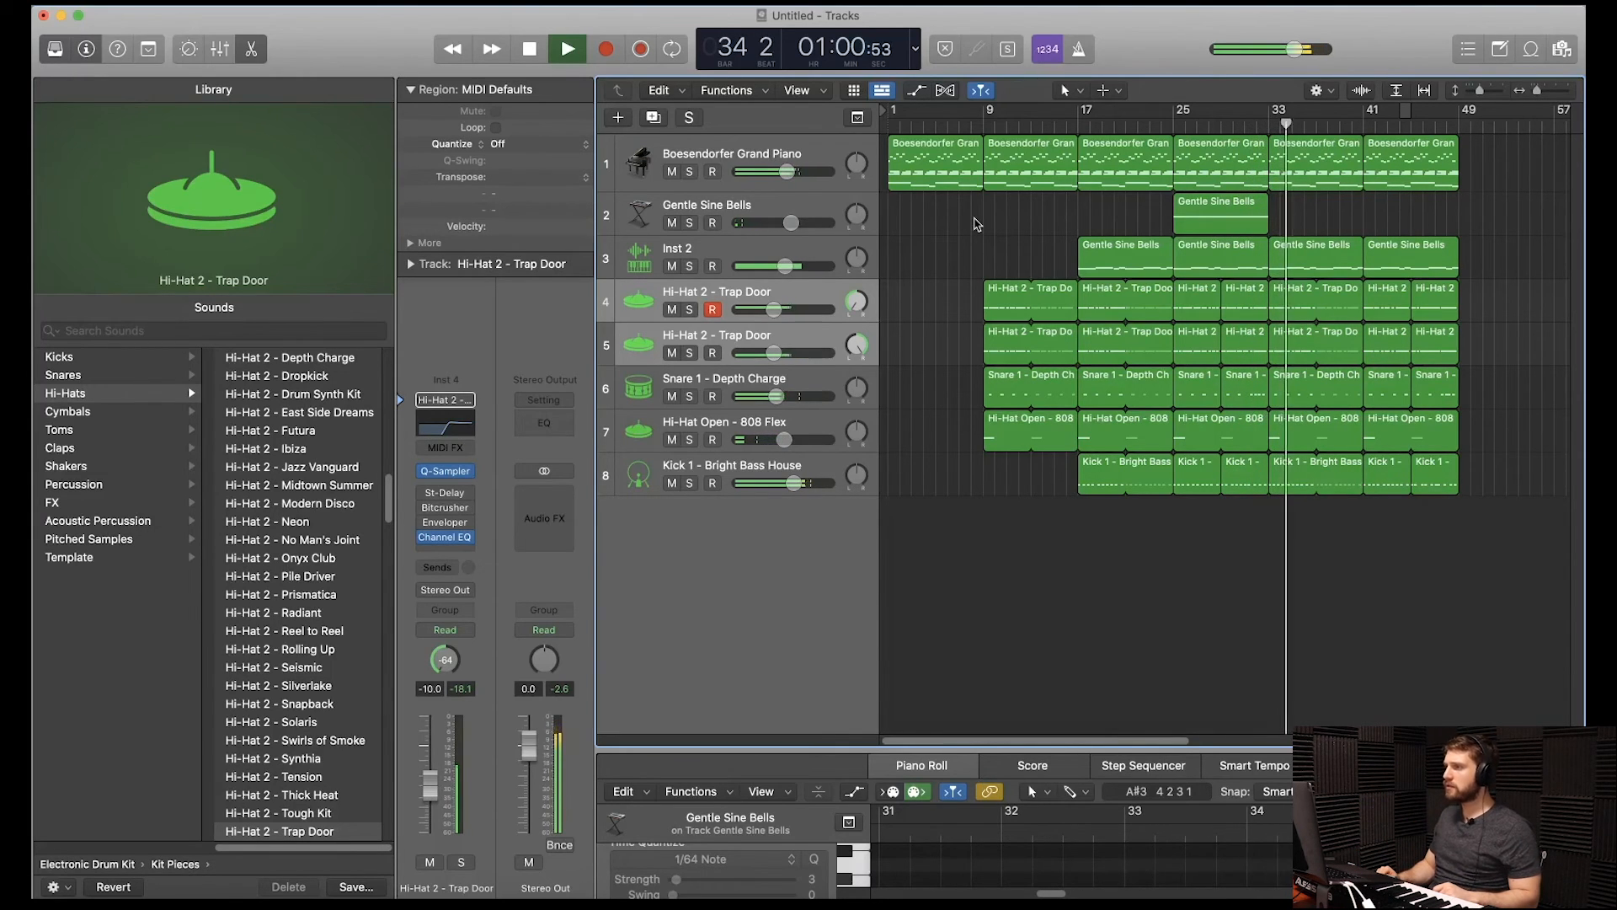
{"action": "key", "text": "space"}
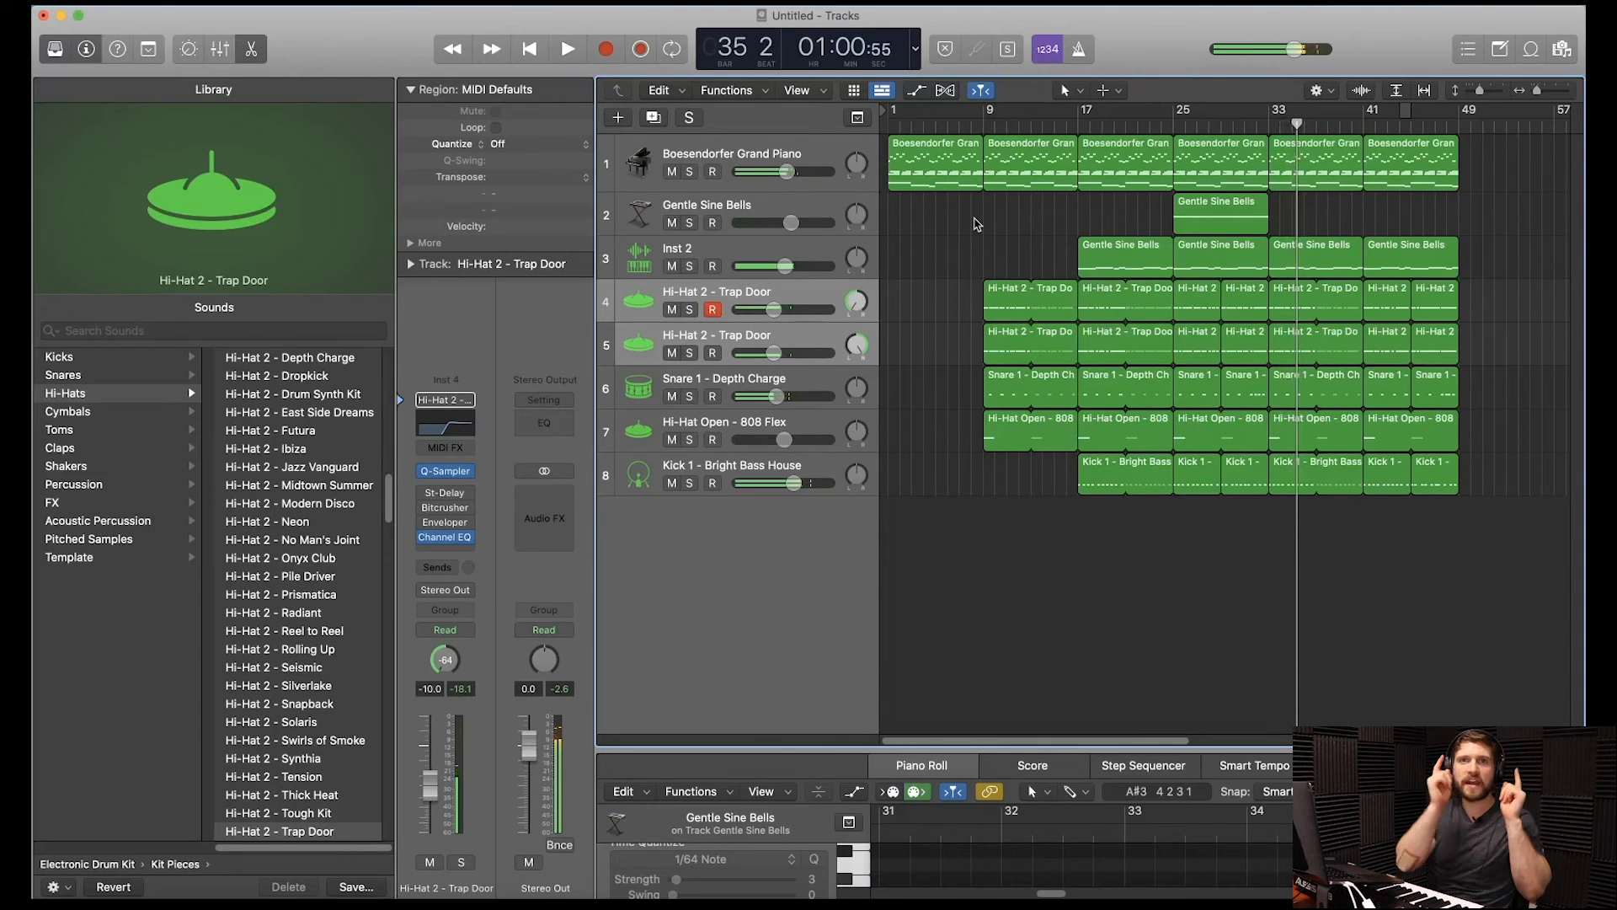